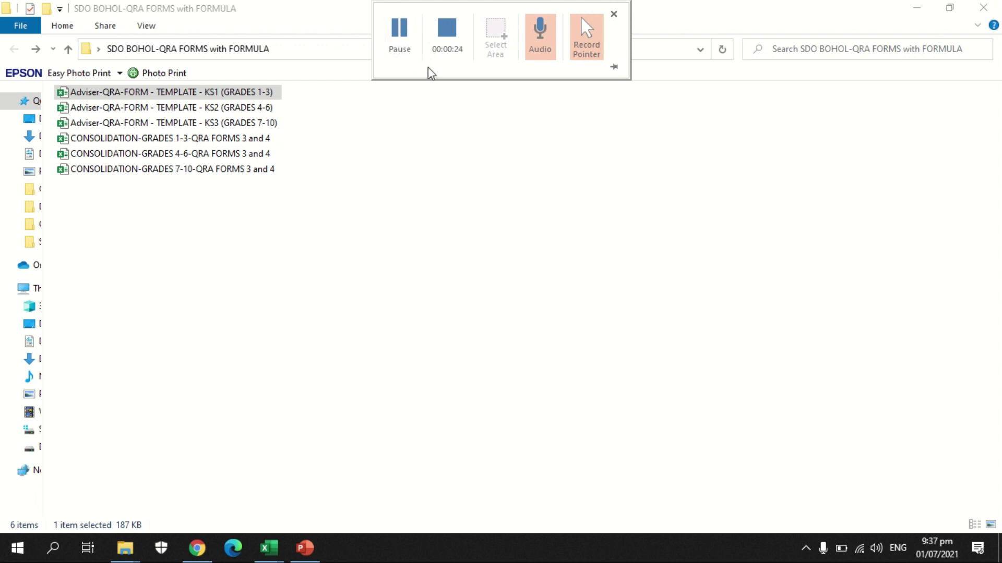
Step: Select the Adviser-QRA-FORM KS1 (Grades 1-3) file and bring its open Excel window forward
left_click(257, 230)
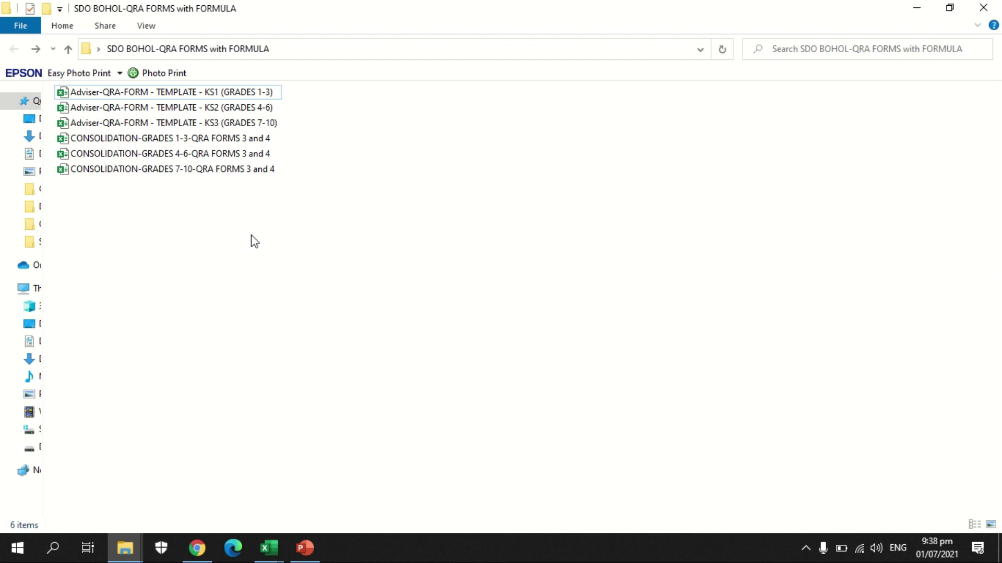
left_click(273, 94)
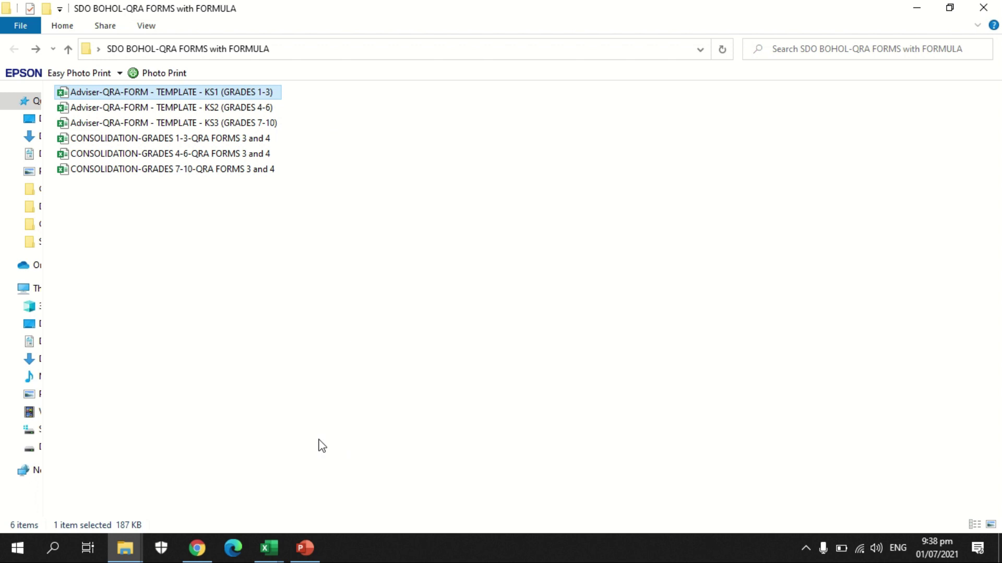
mouse_move(269, 549)
left_click(426, 475)
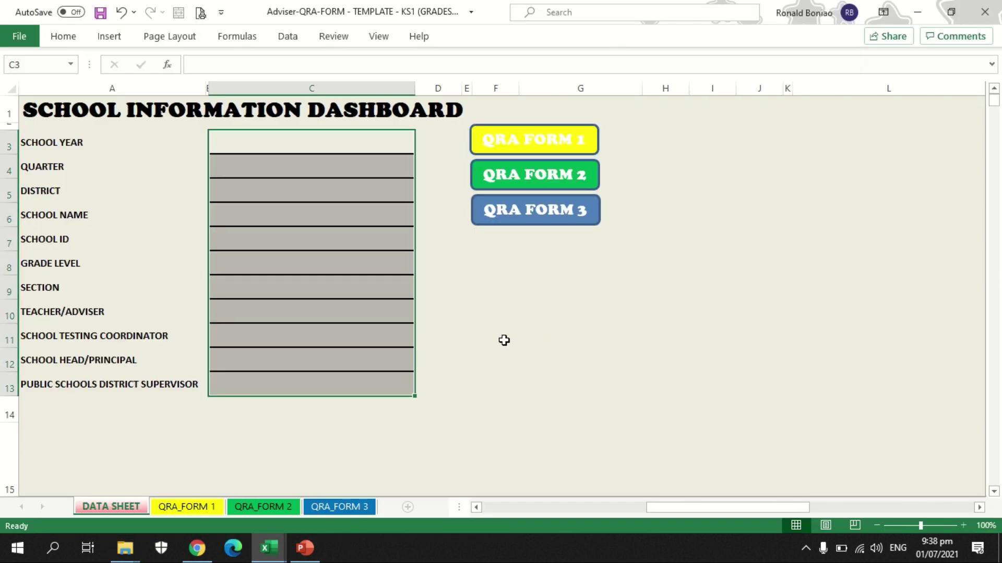
left_click(372, 265)
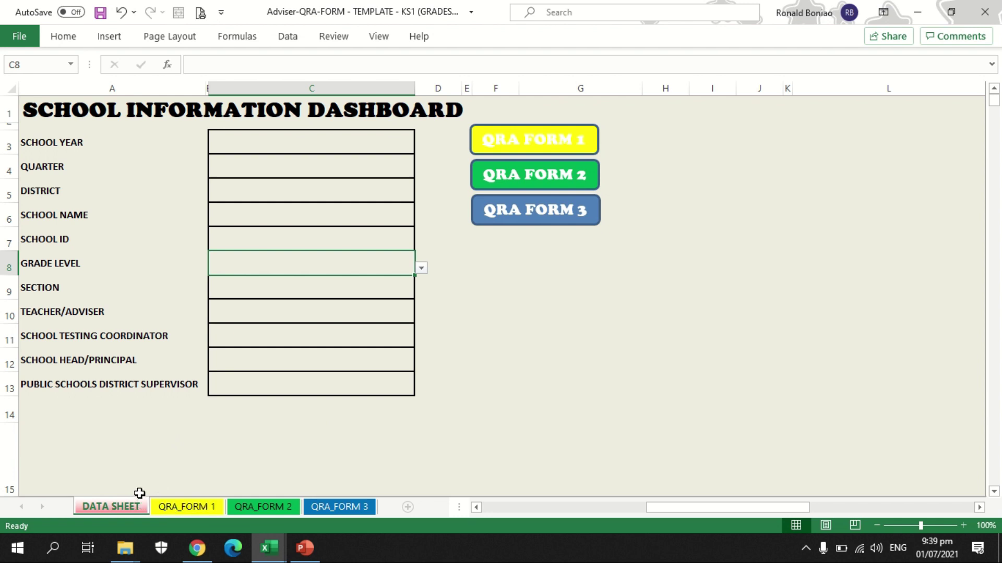
Step: Enter school year 2020-2021 and choose quarter THIRD and district LILA
left_click(302, 146)
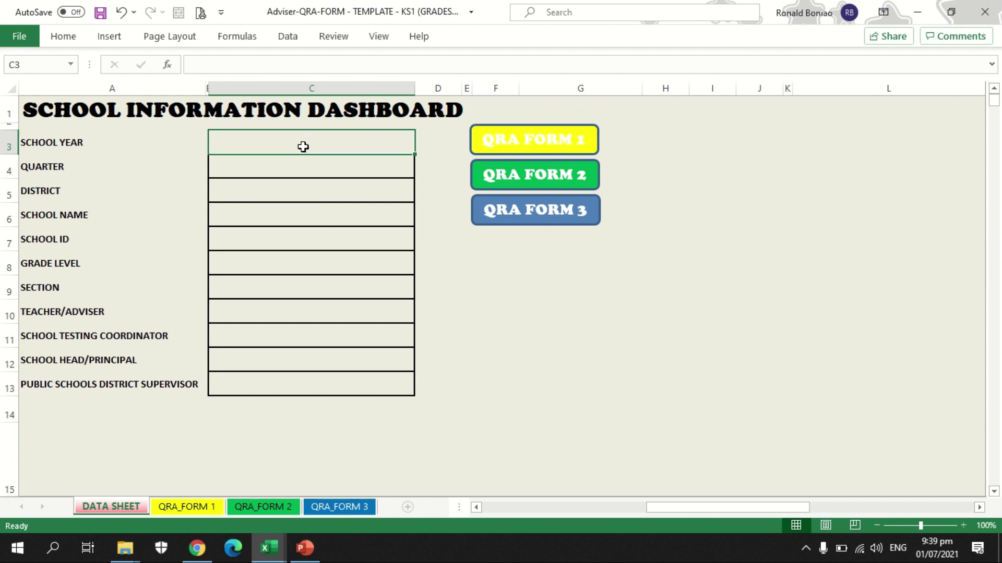
type("2020-2021")
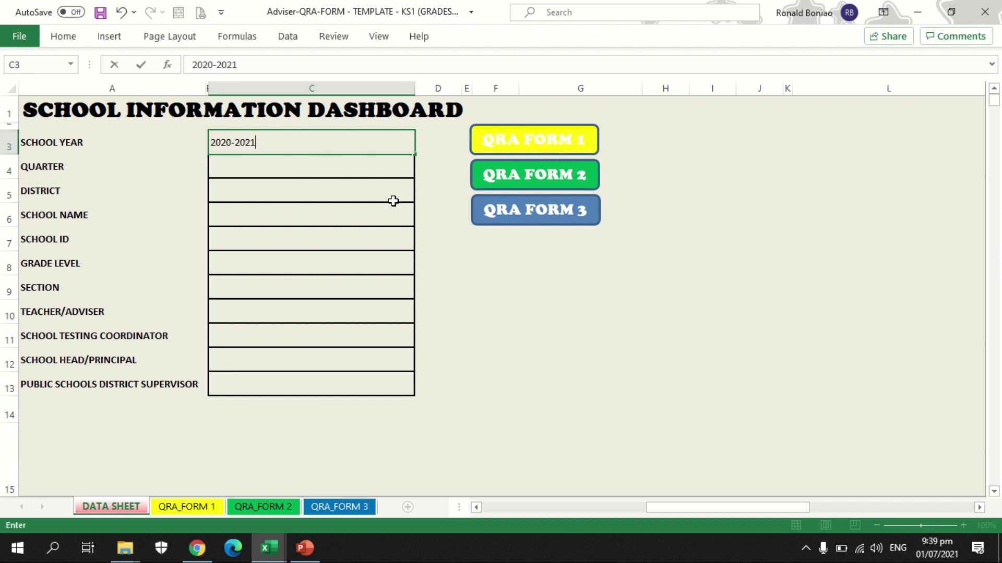
left_click(365, 166)
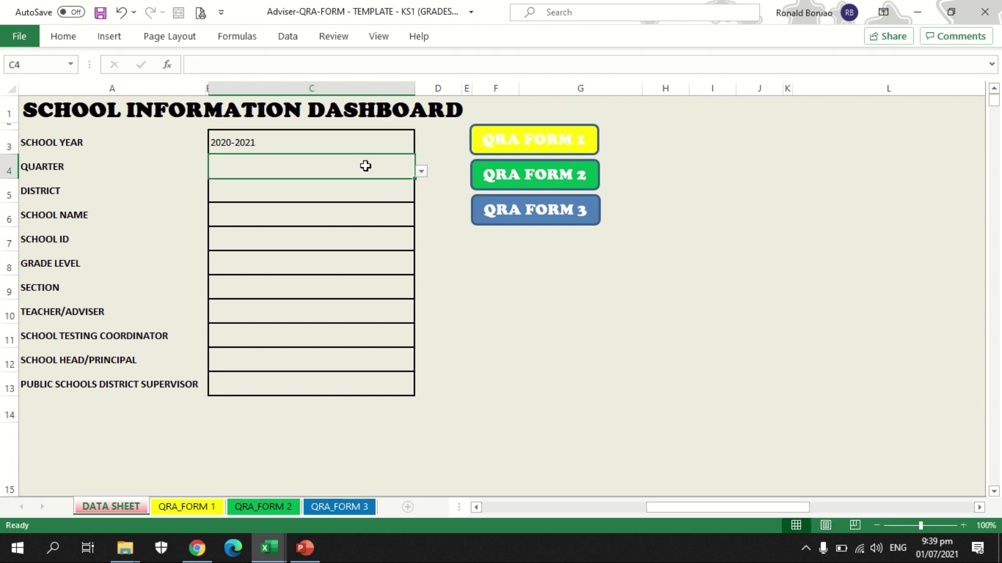
left_click(423, 173)
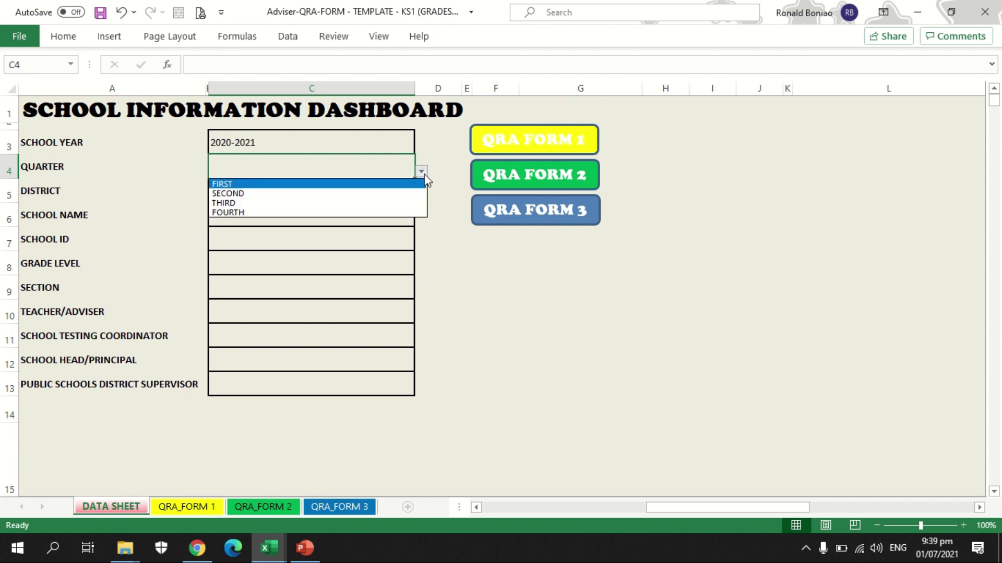
left_click(386, 205)
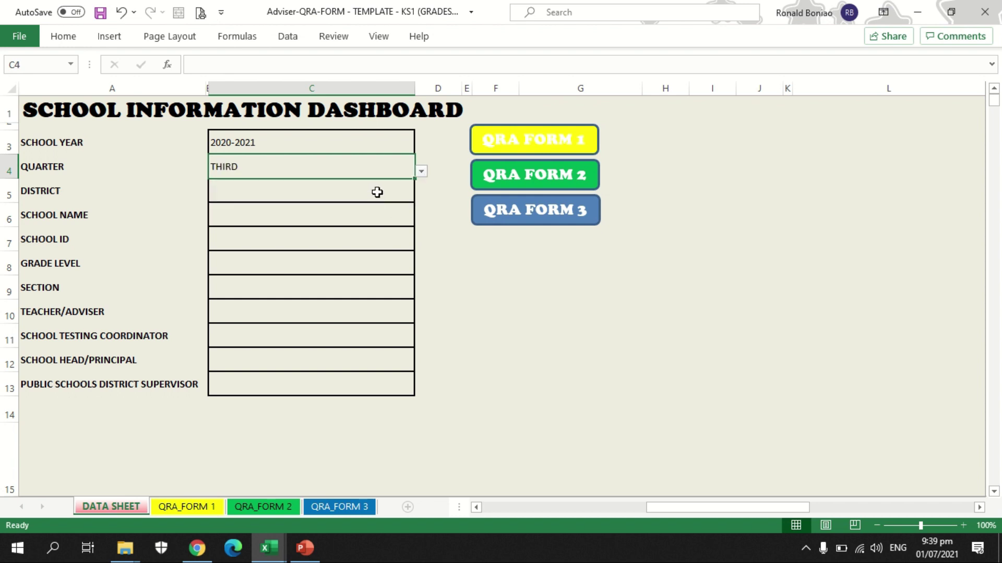
left_click(377, 191)
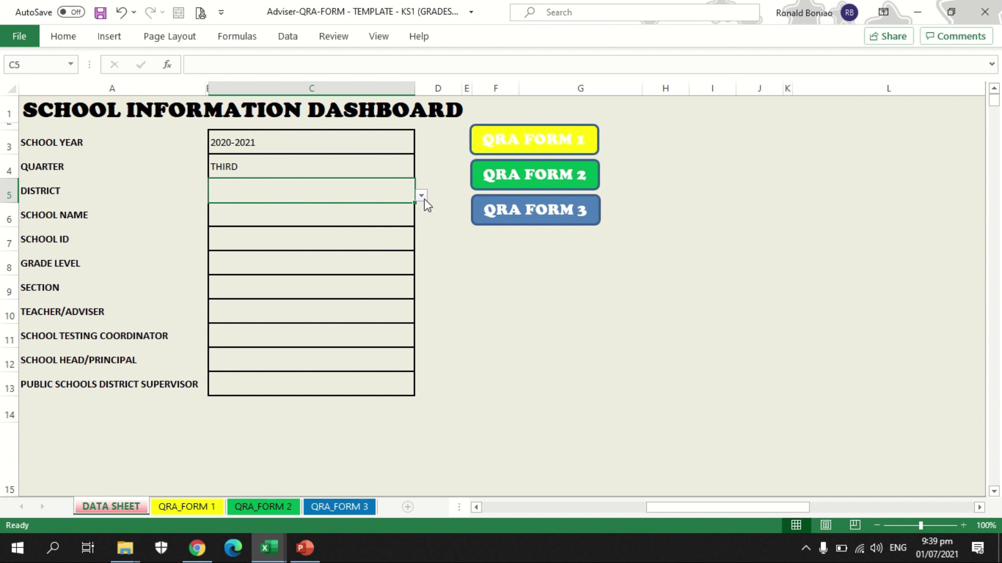
left_click(421, 196)
left_click_drag(421, 223, 423, 251)
left_click(331, 236)
Step: Enter MALINAO ELEMENTARY SCHOOL, school ID 118439, grade level I and section 1
left_click(323, 215)
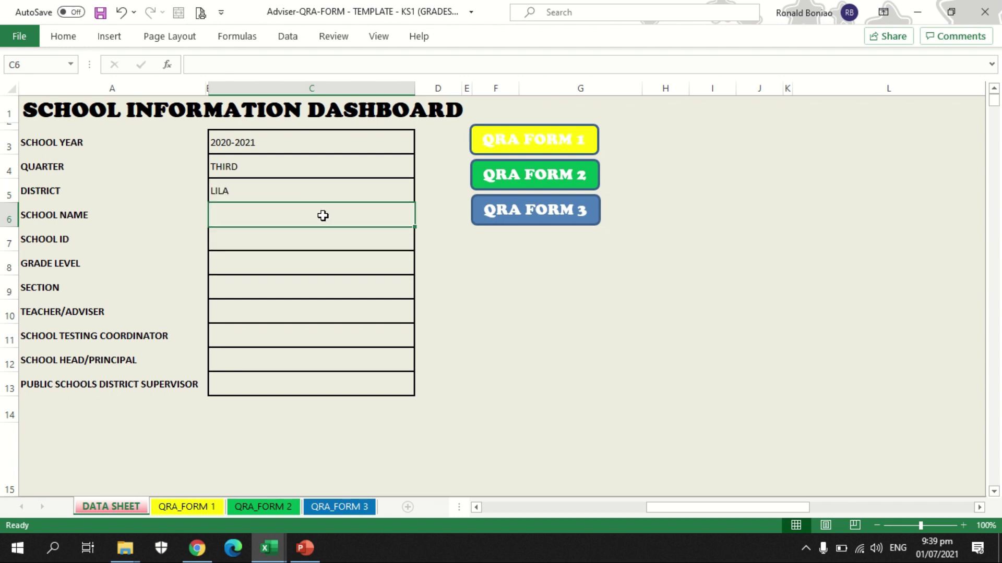
type("MALINAO ELEMENTARY SCHOOL")
key("Return")
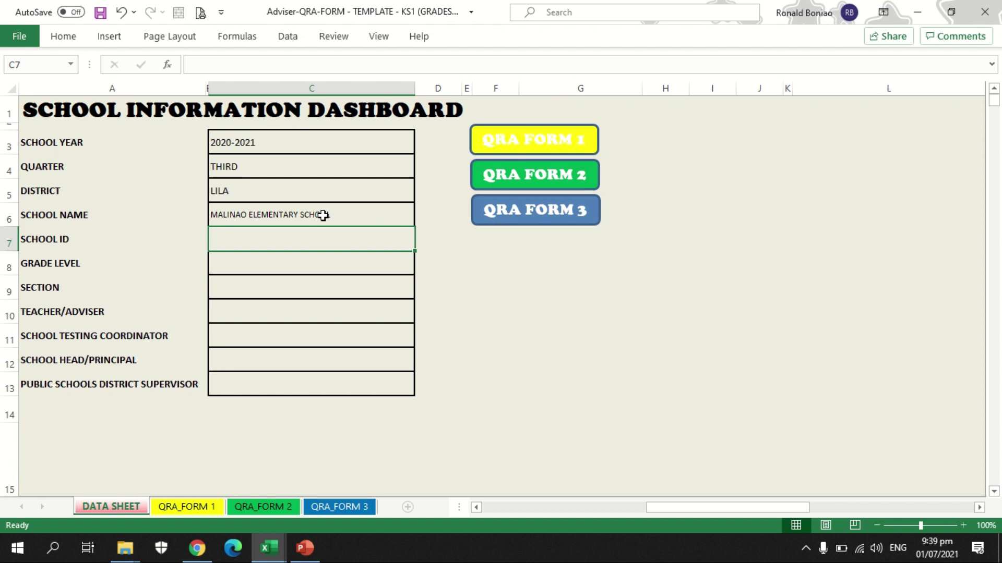
type("118439")
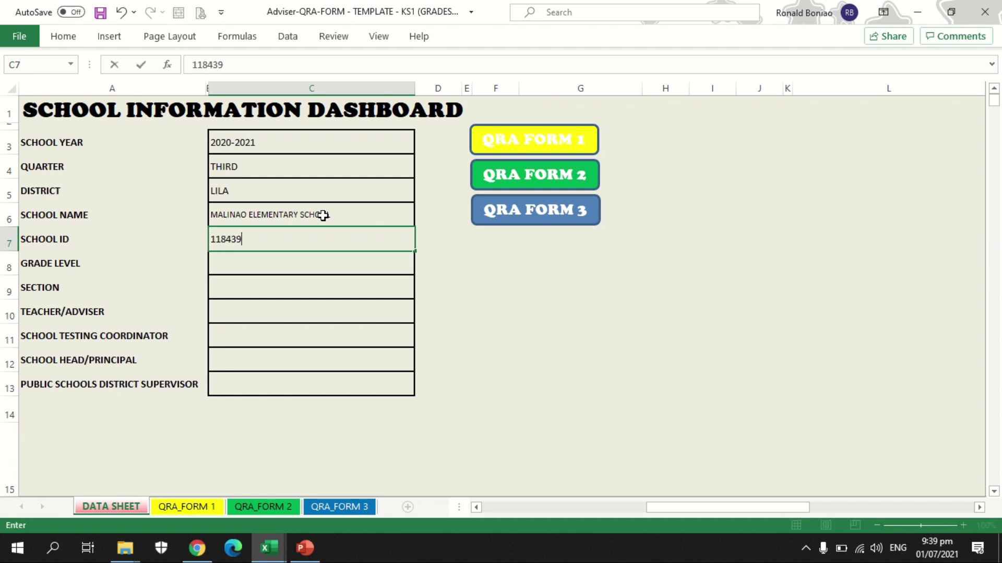
left_click(319, 259)
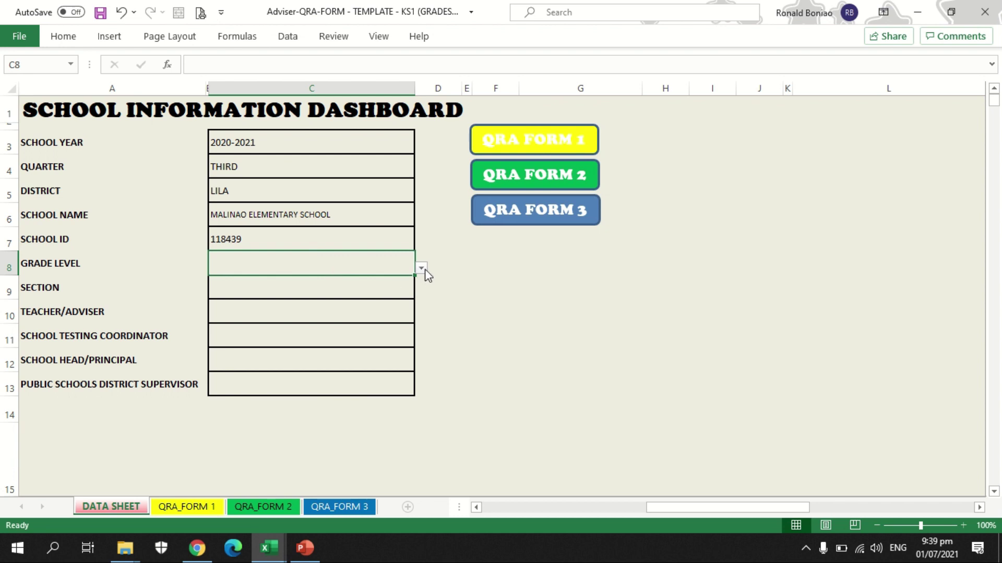
left_click(425, 271)
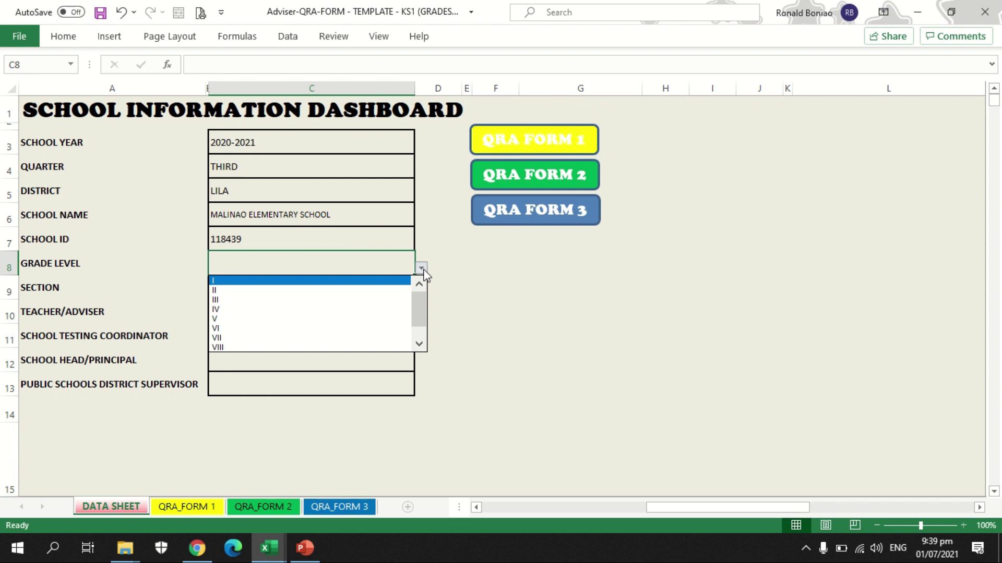
left_click(381, 281)
left_click(369, 286)
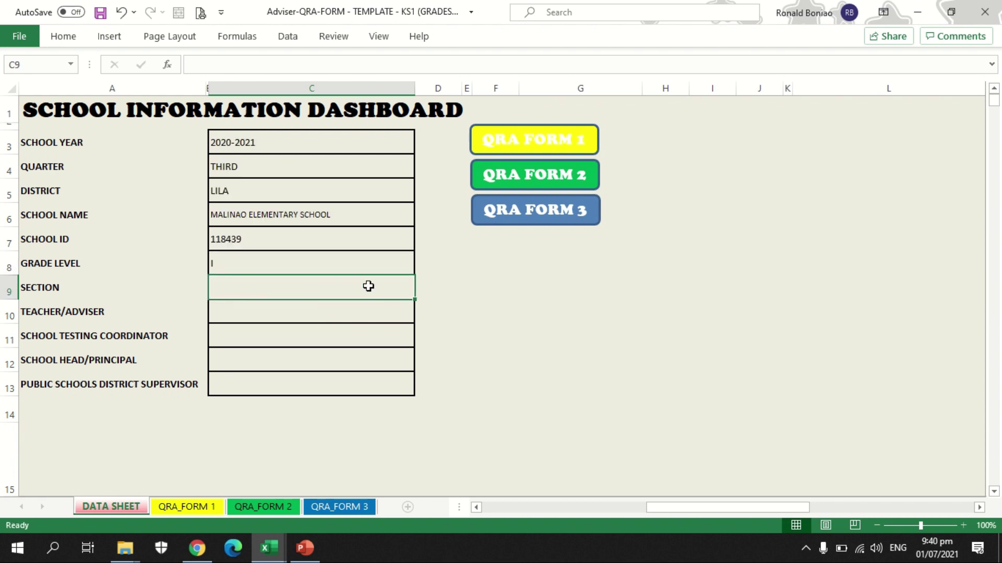
type("1")
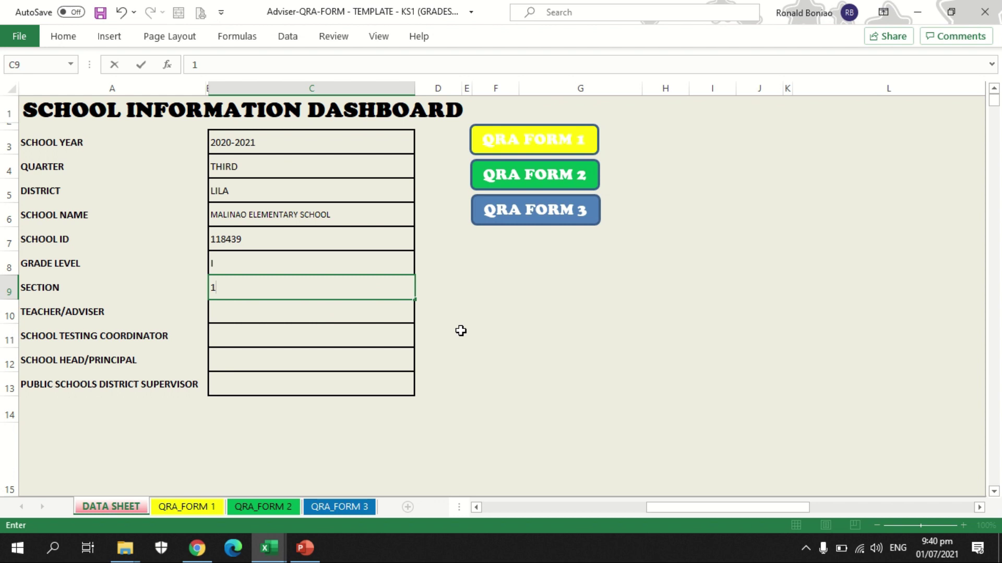
left_click(327, 313)
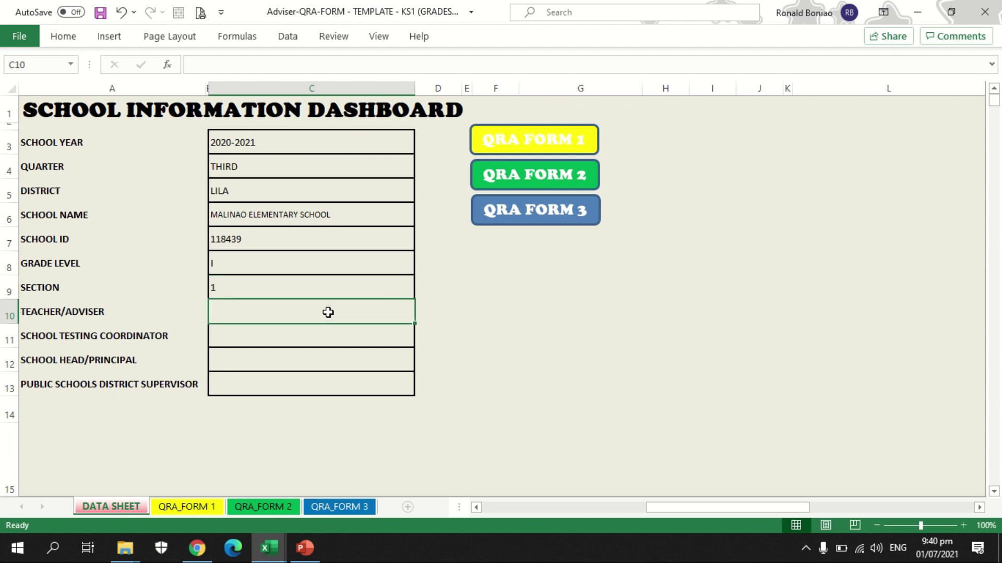
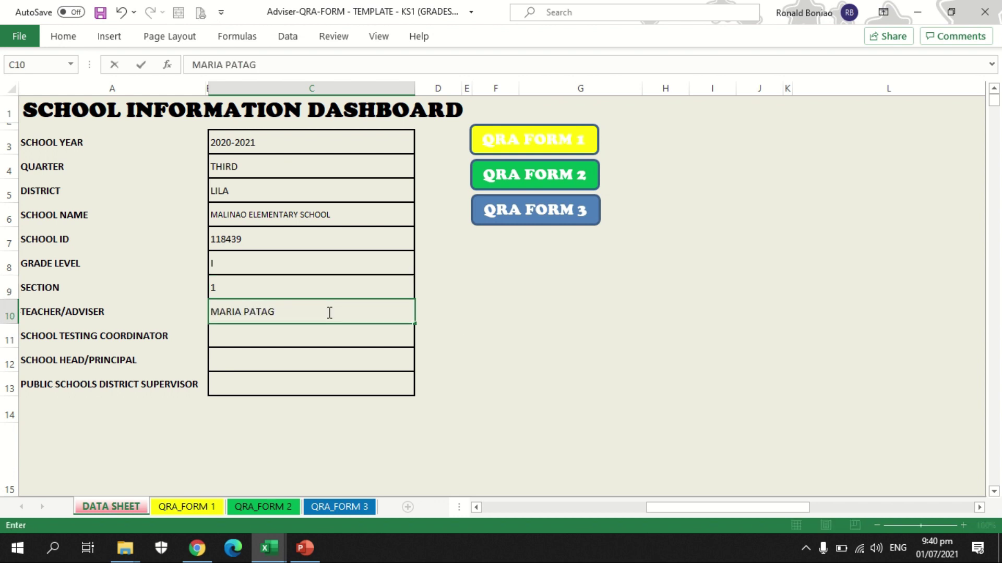
Step: Enter the teacher/adviser, testing coordinator, school head and district supervisor names
left_click(325, 338)
left_click(305, 362)
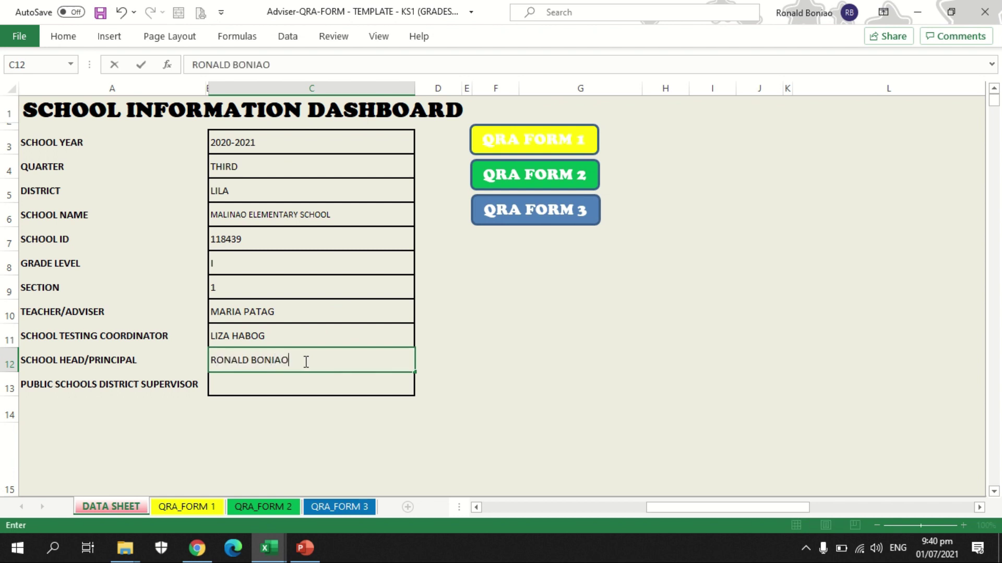
key("Return")
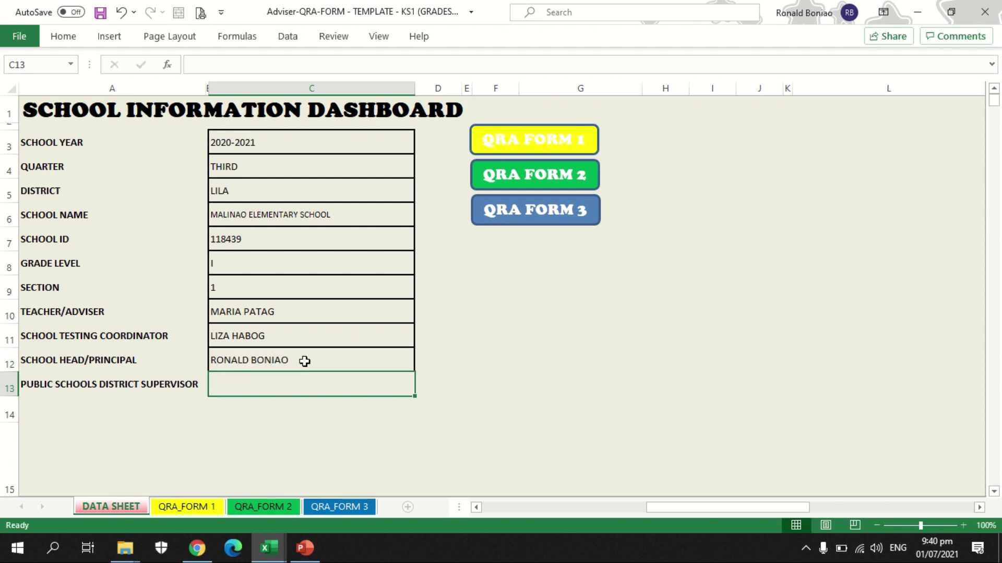
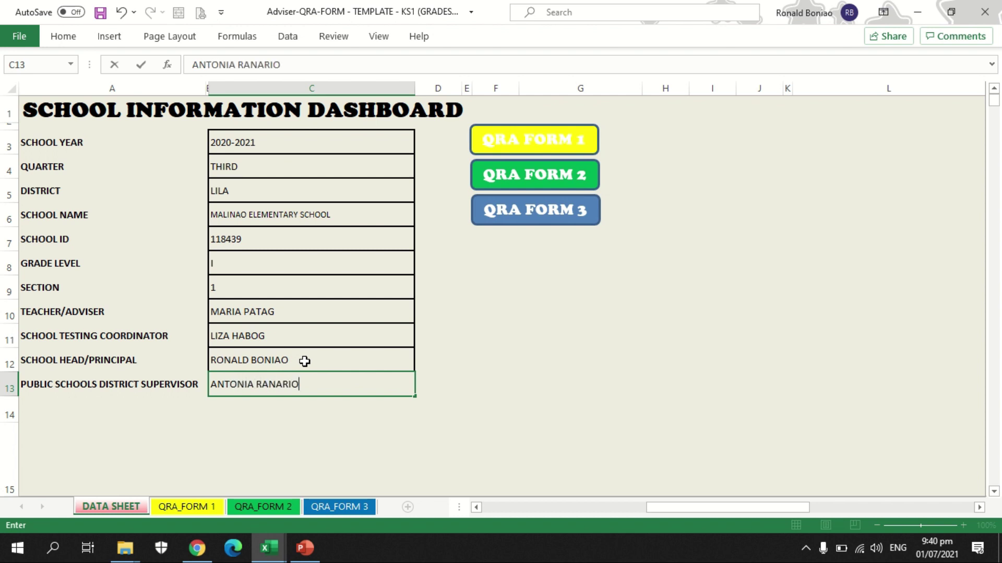
key("Return")
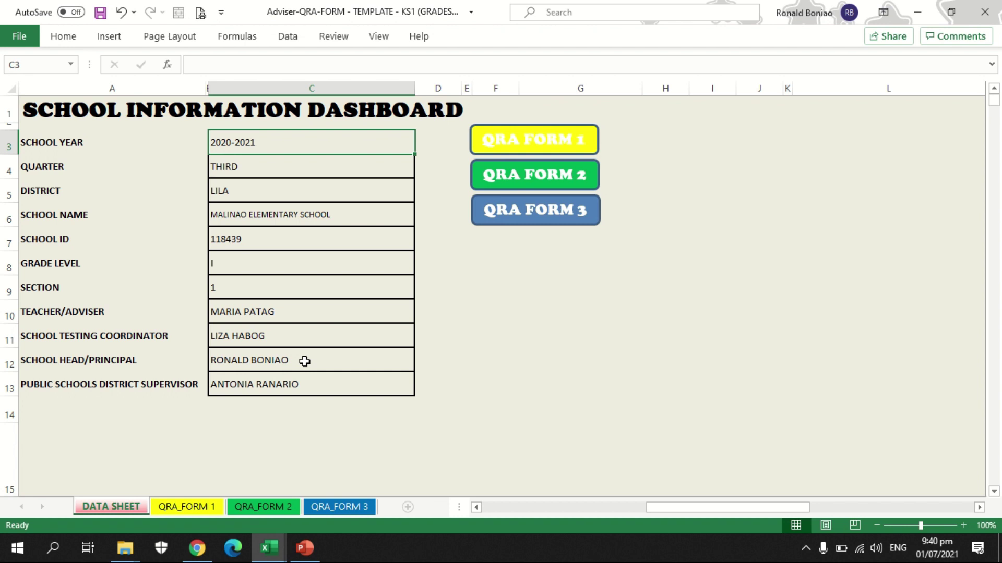
left_click(198, 507)
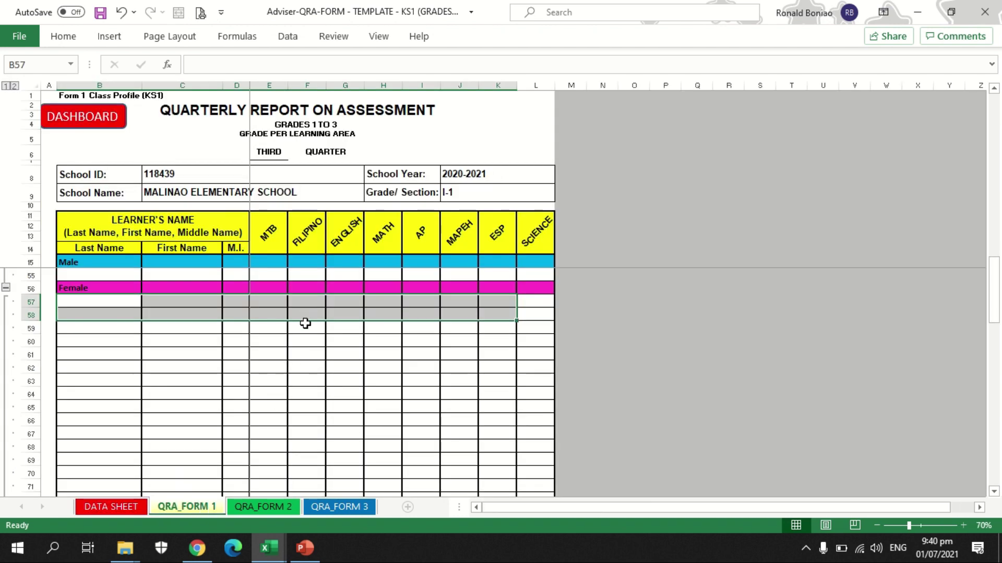
left_click(175, 340)
scroll(211, 292, "up", 13)
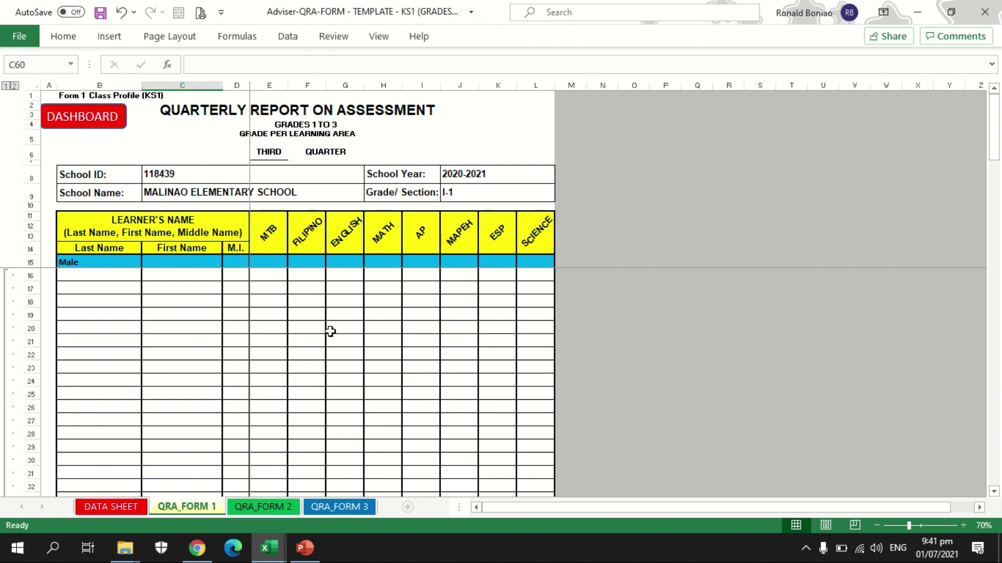
scroll(288, 366, "down", 11)
scroll(292, 368, "down", 2)
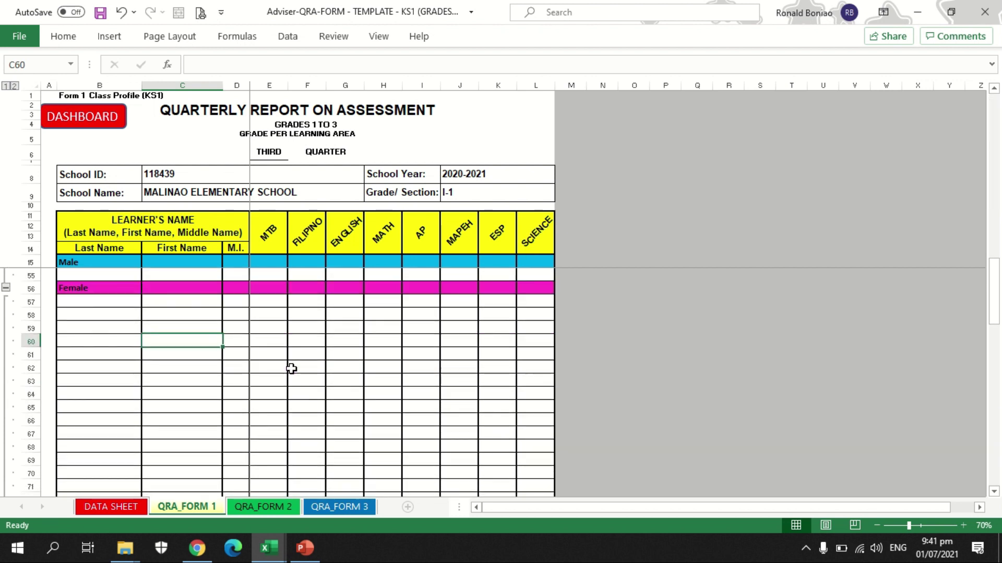
scroll(291, 367, "up", 1)
scroll(292, 359, "up", 12)
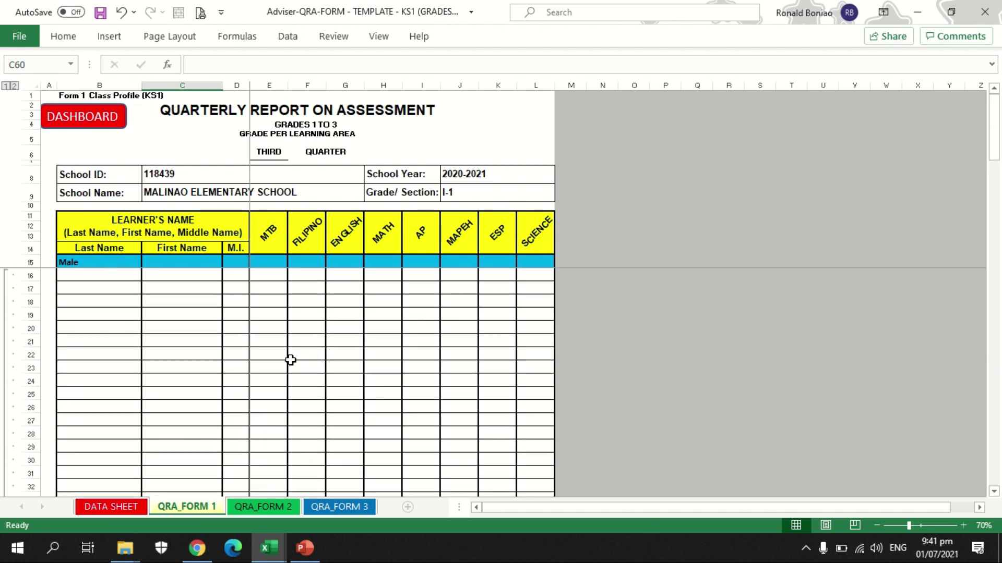
left_click(269, 548)
Step: Copy Book1's male rows B14:K25 and paste them at B16 of the adviser's QRA_FORM 1
left_click(169, 516)
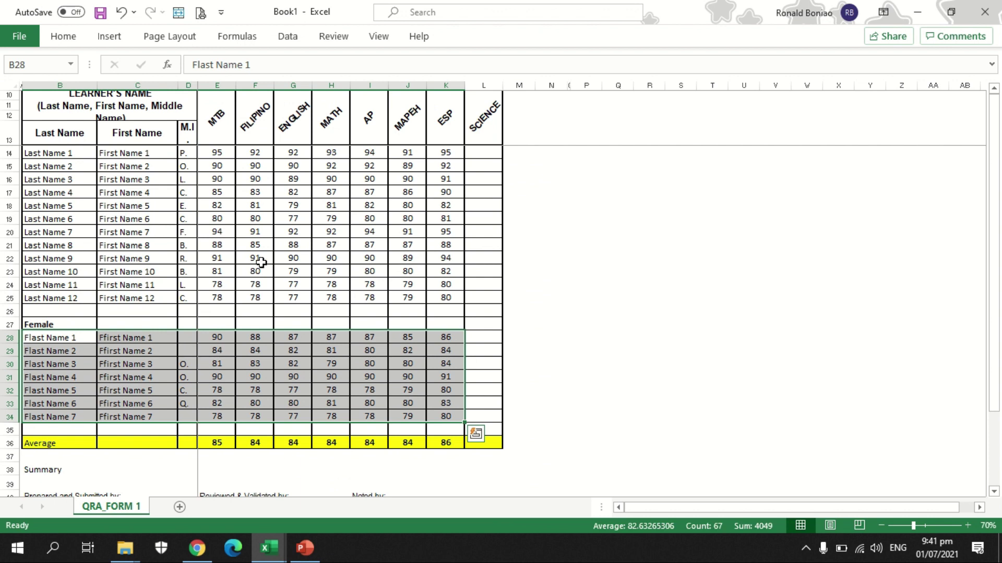
left_click(580, 221)
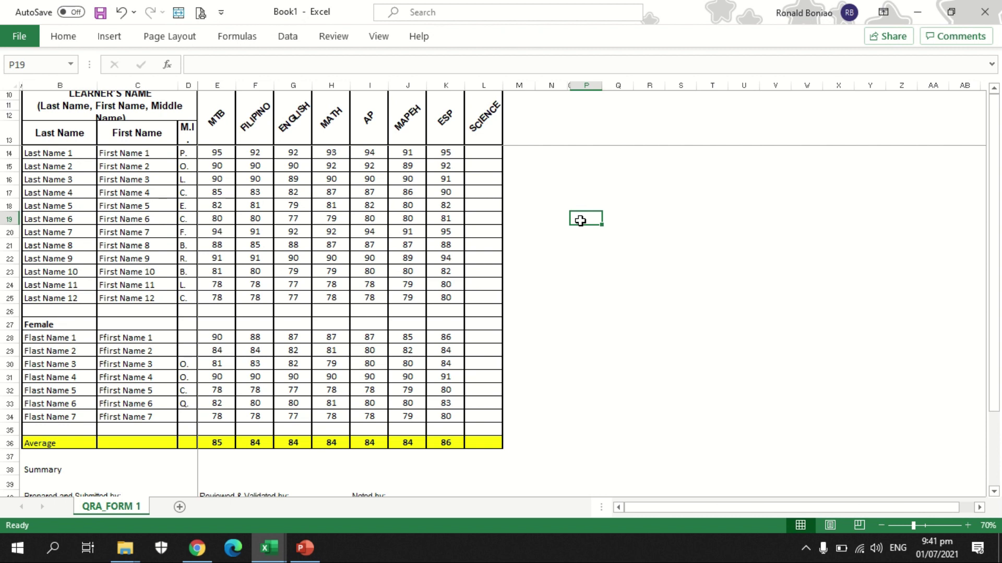
left_click_drag(84, 154, 436, 300)
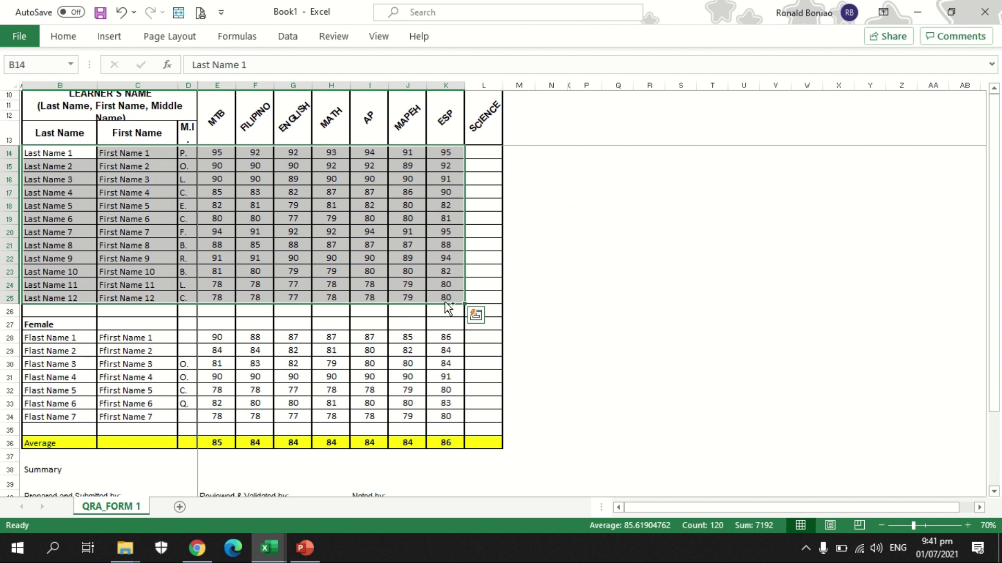
key("ctrl+c")
left_click(269, 552)
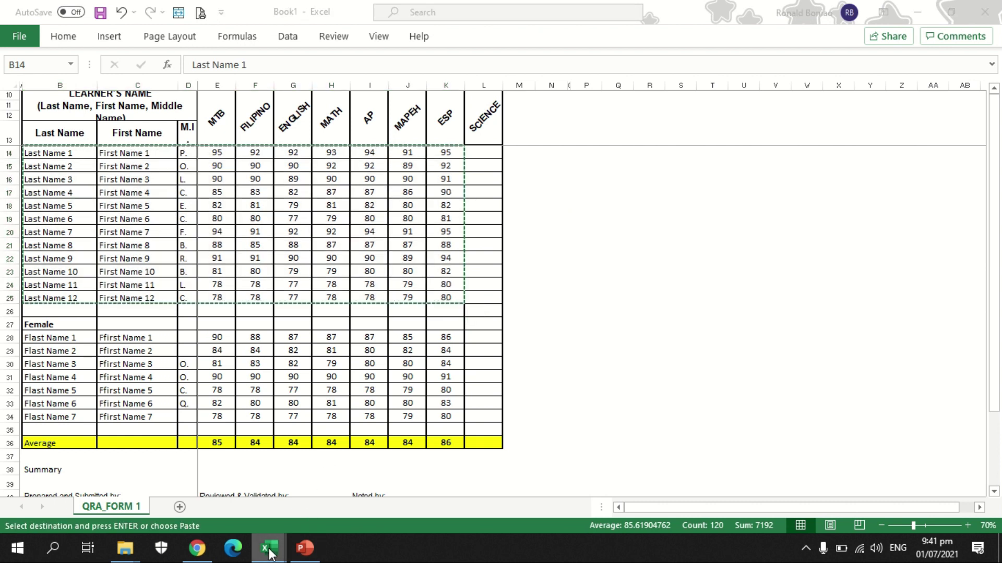
left_click(427, 485)
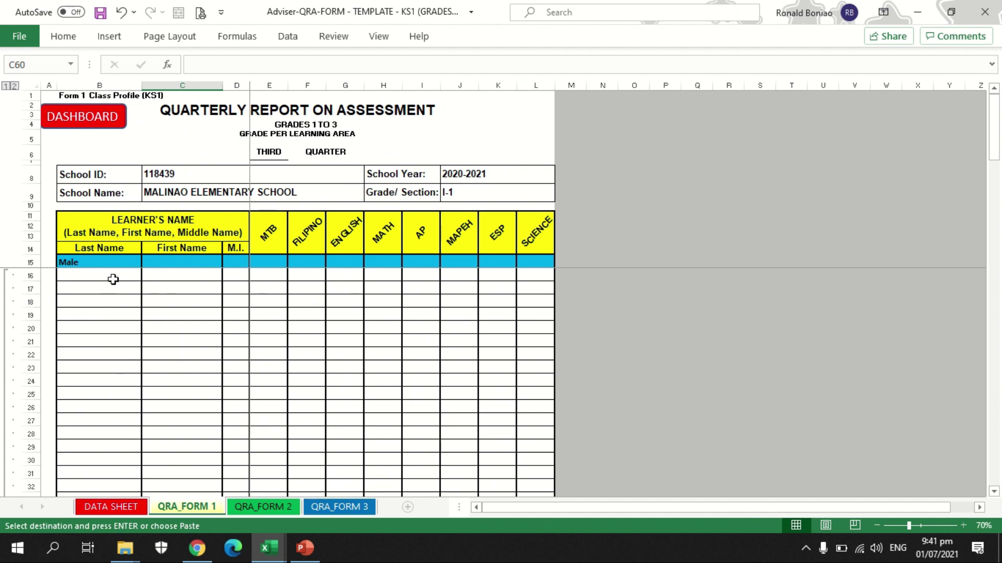
left_click(114, 276)
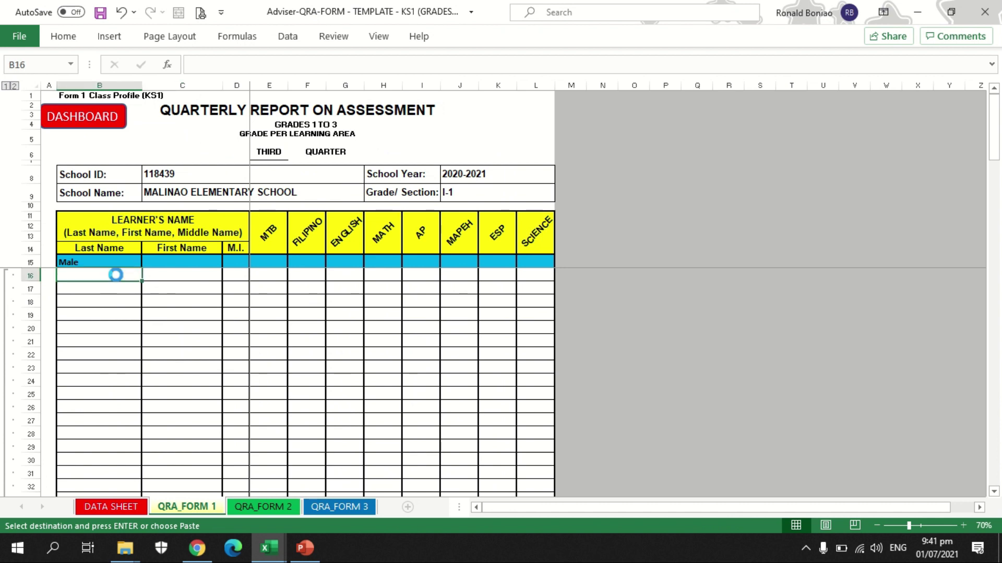
key("ctrl+v")
left_click(607, 381)
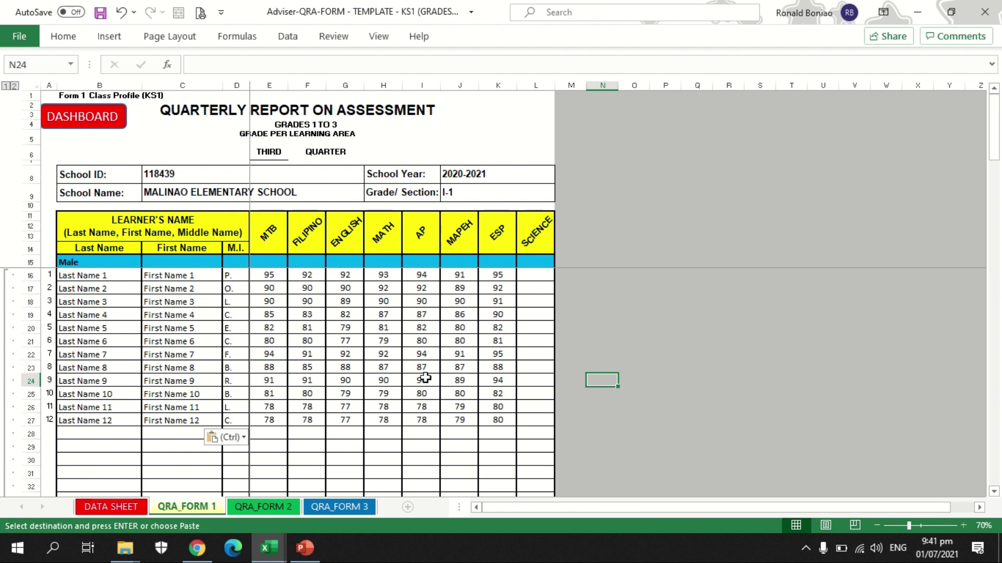
Step: Copy the female learners' rows B28:K34 from Book1
mouse_move(268, 553)
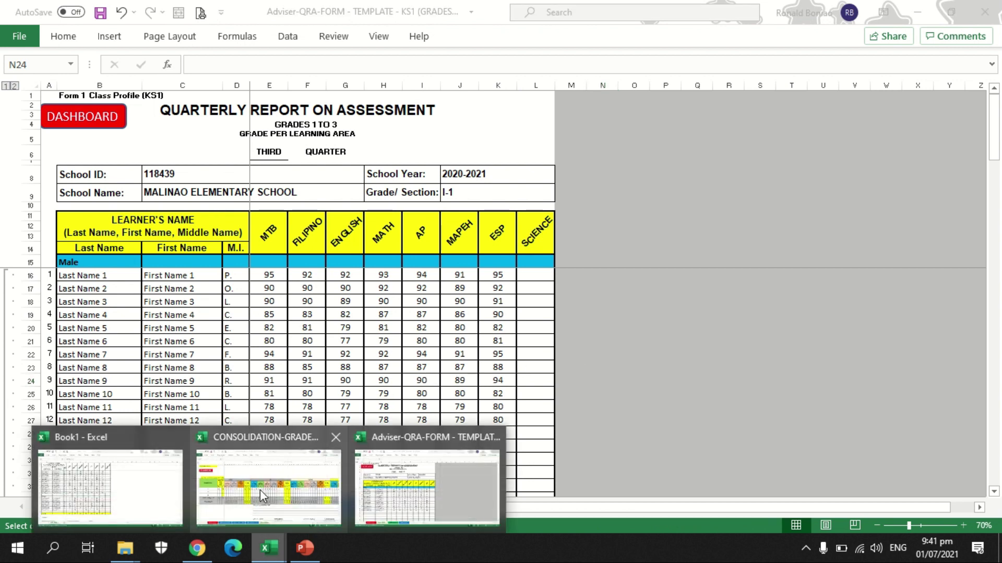
left_click(52, 496)
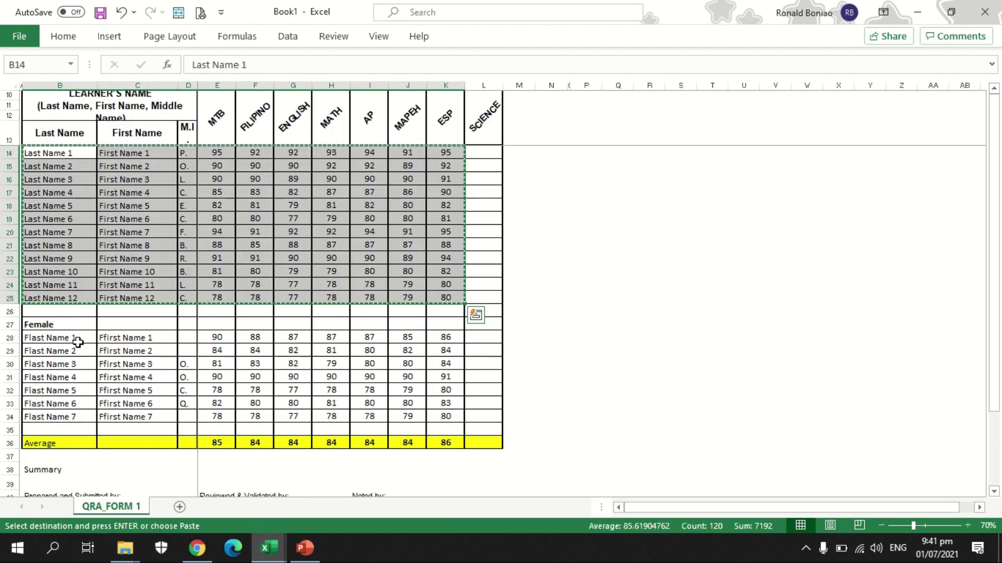
left_click_drag(78, 336, 444, 427)
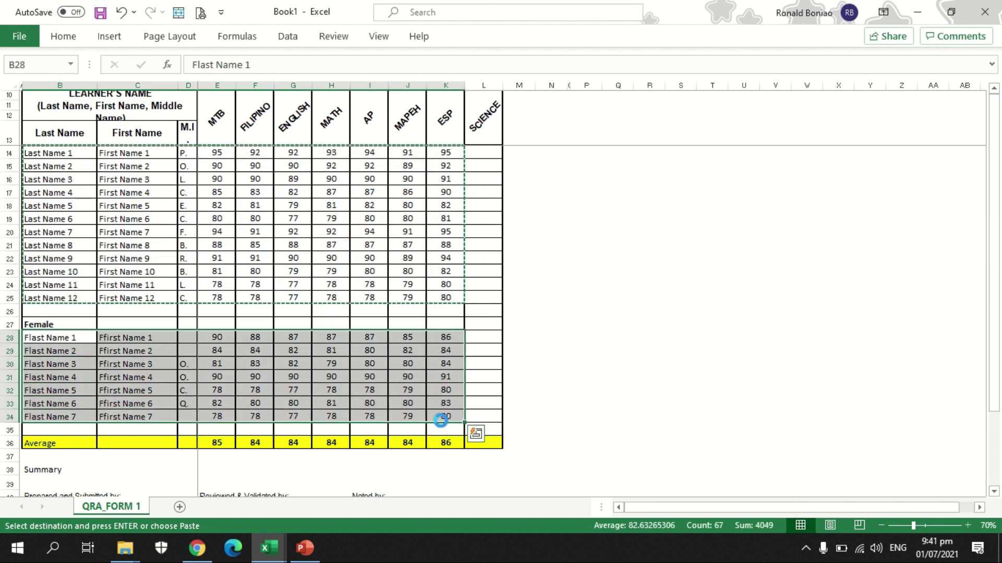
key("ctrl+c")
key("ctrl+q")
Step: Paste the female rows at B57 of QRA_FORM 1 and scroll to check them
mouse_move(267, 558)
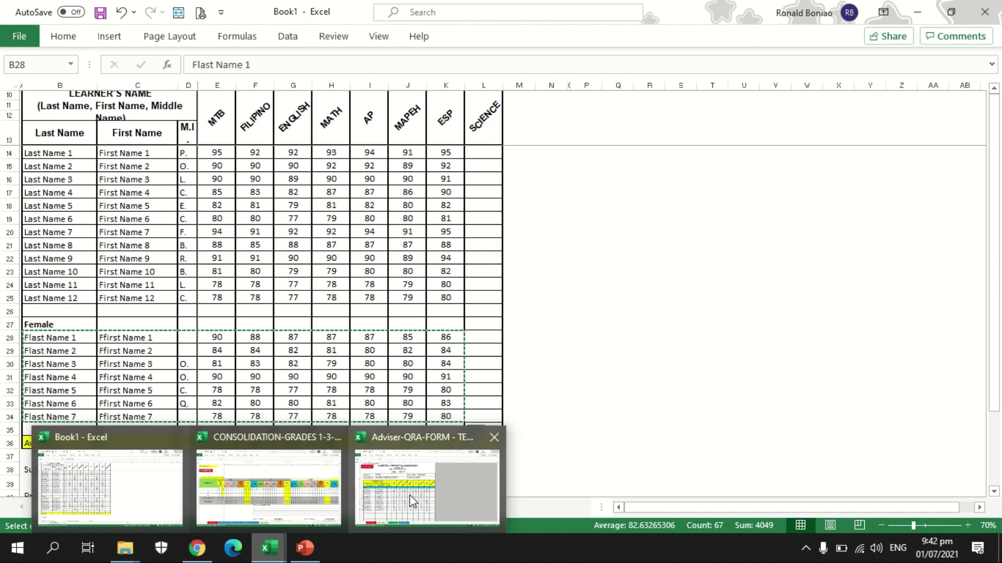
left_click(423, 480)
scroll(227, 366, "down", 12)
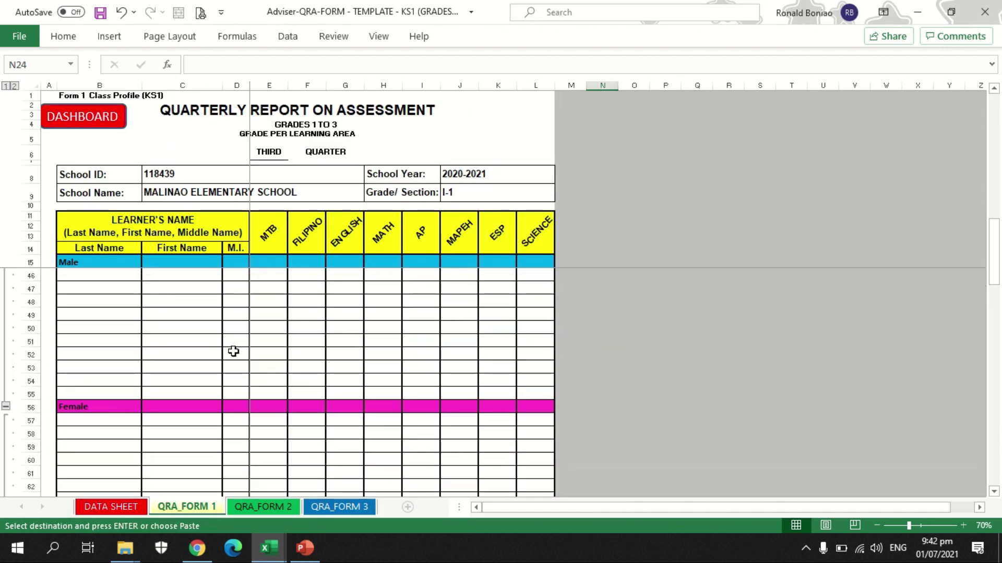
left_click(117, 343)
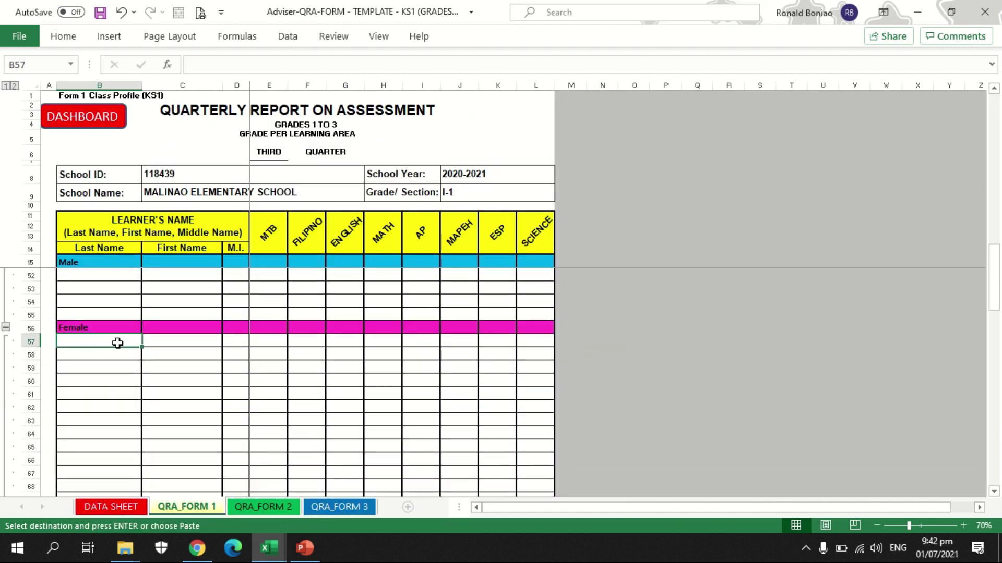
key("ctrl+v")
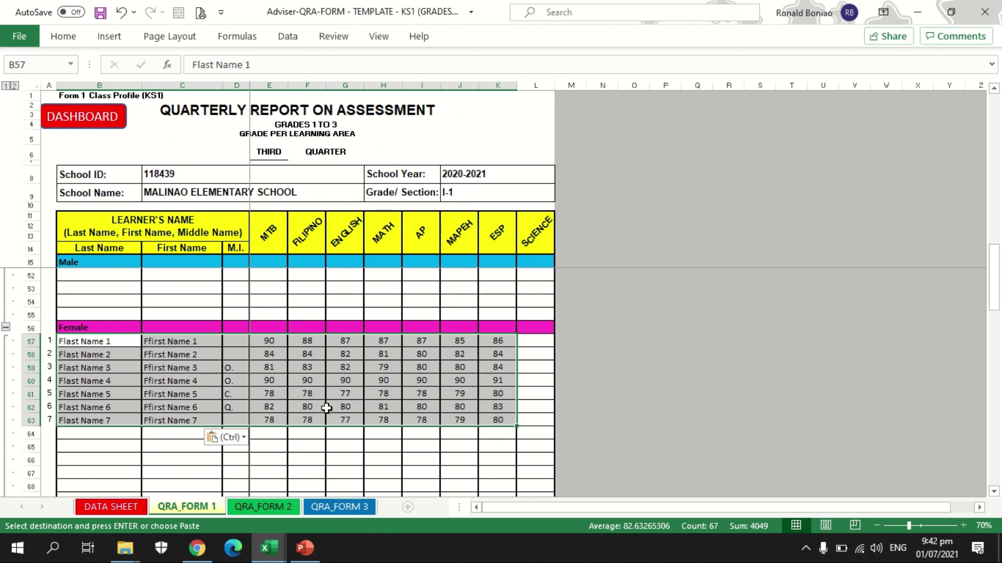
scroll(327, 408, "up", 12)
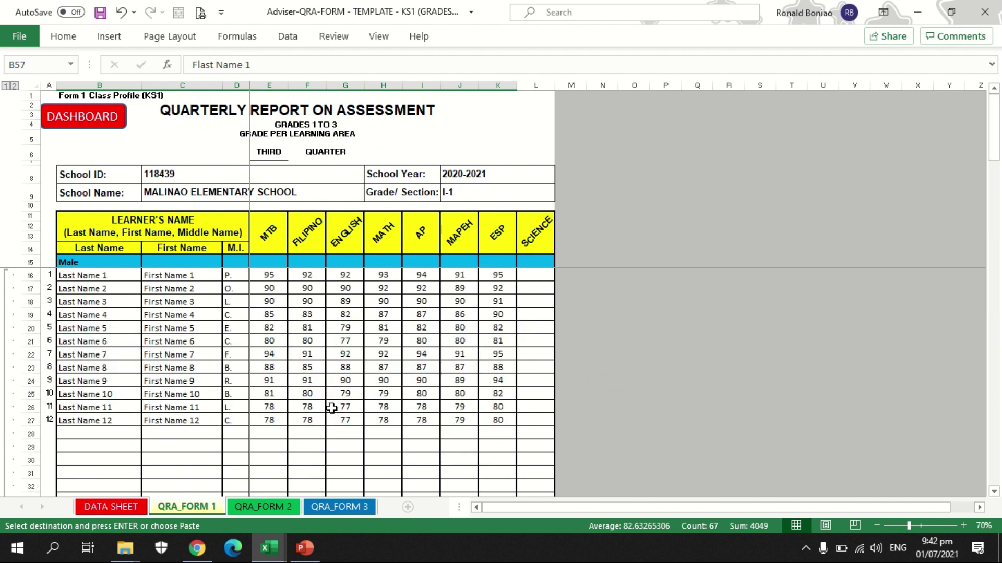
scroll(284, 431, "down", 10)
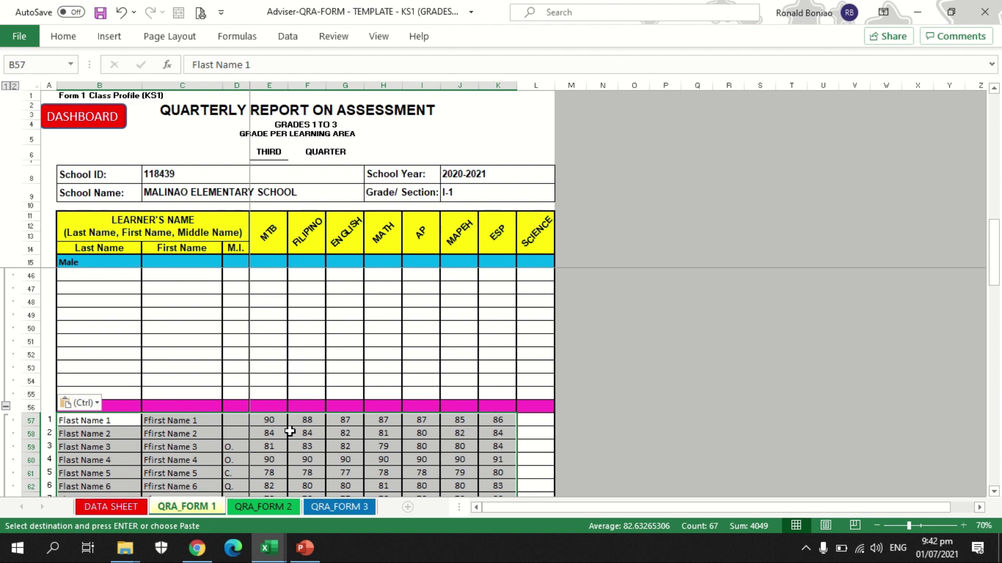
scroll(289, 431, "down", 4)
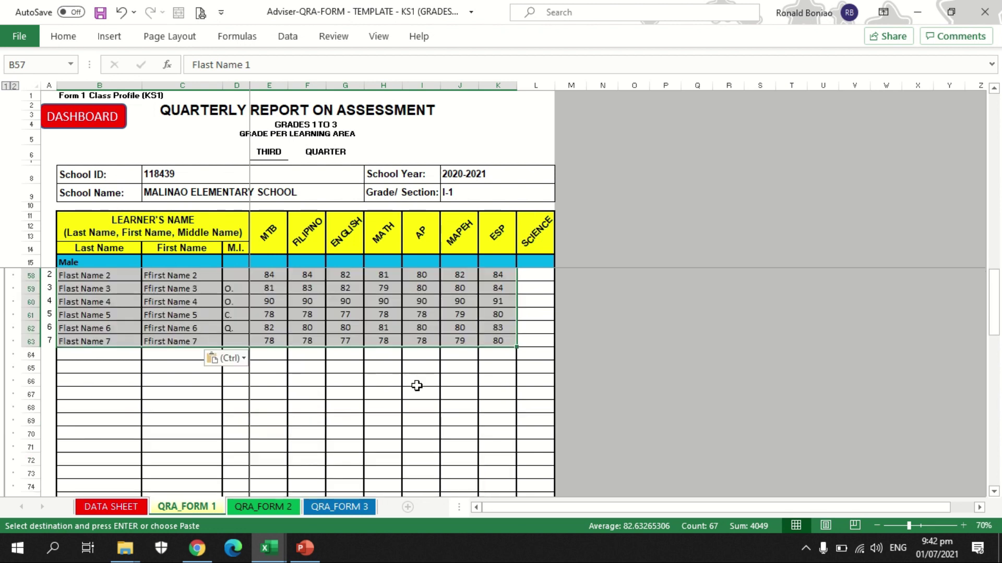
scroll(416, 385, "down", 11)
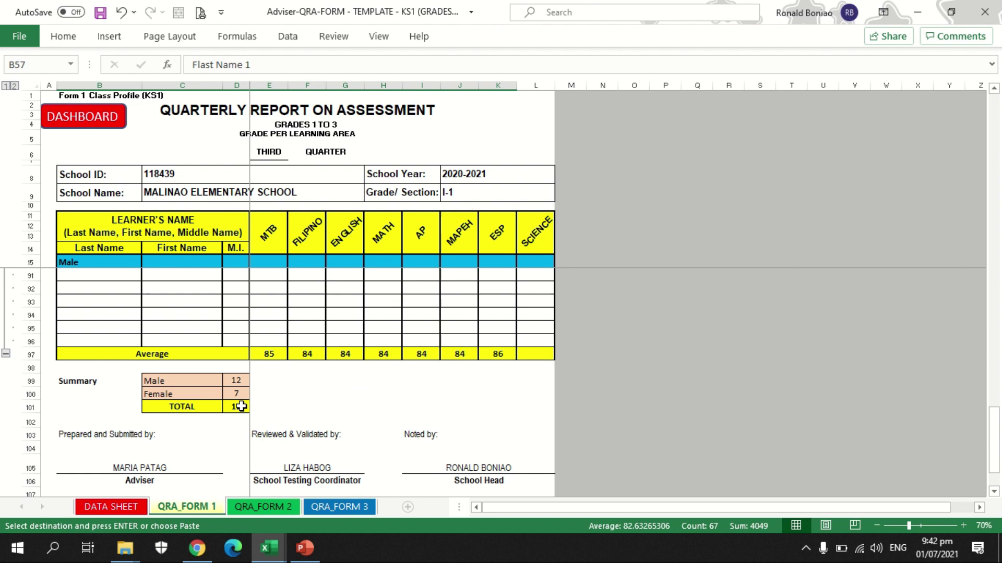
scroll(239, 405, "down", 1)
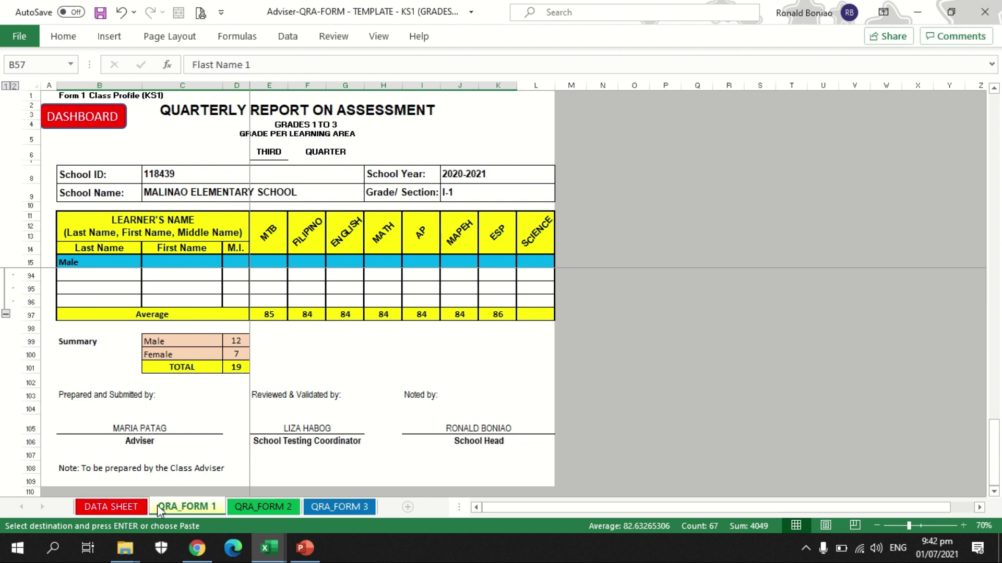
Step: Open the QRA_FORM 2 sheet, scroll across, and expand the English TOTAL column group
left_click(273, 509)
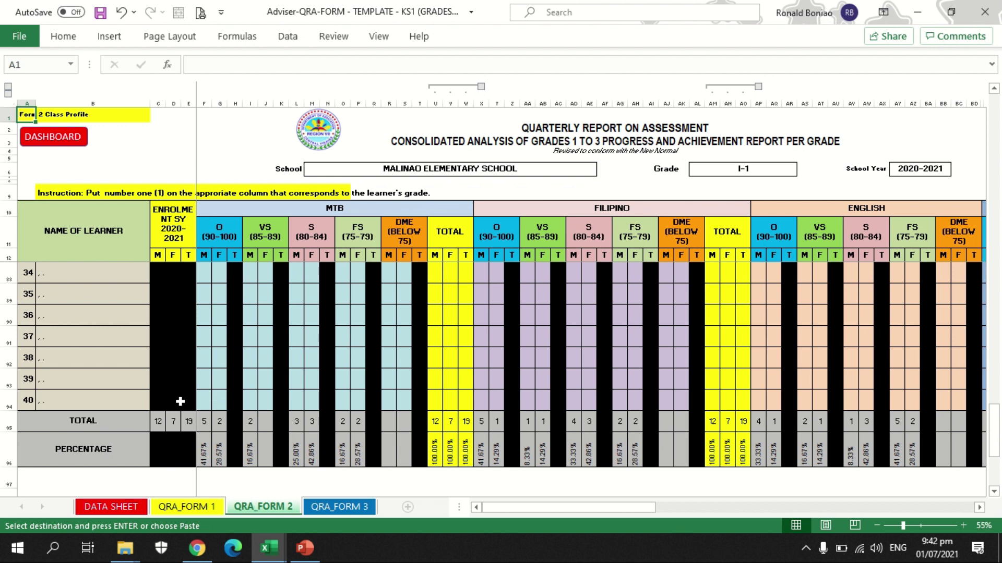
scroll(176, 399, "up", 8)
scroll(179, 380, "down", 9)
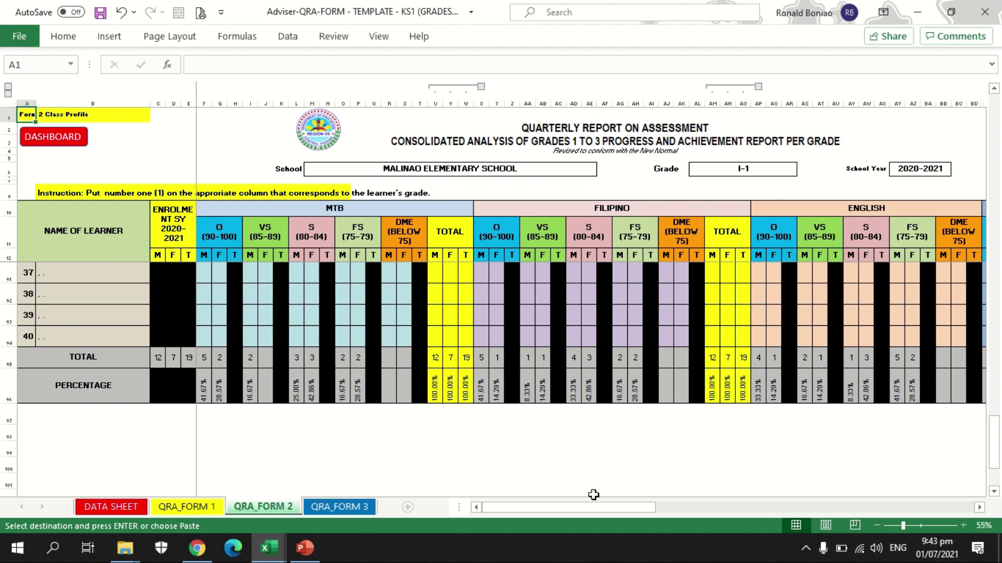
left_click_drag(589, 508, 655, 508)
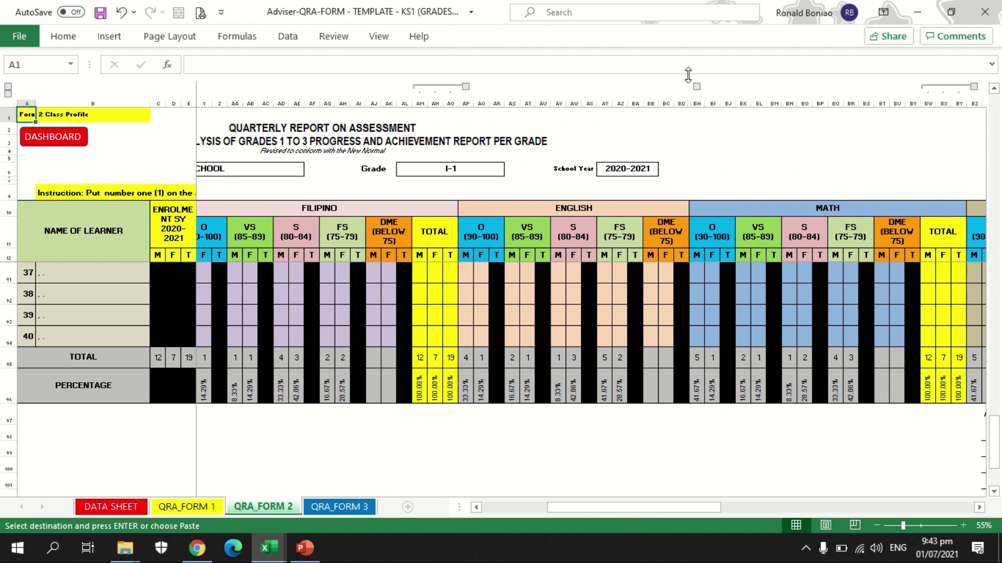
left_click(697, 87)
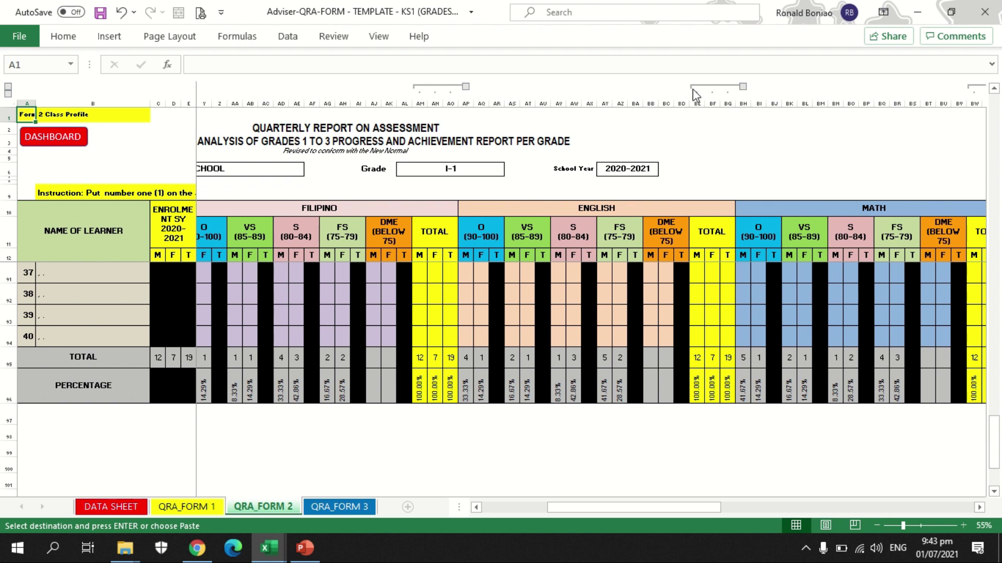
left_click(694, 87)
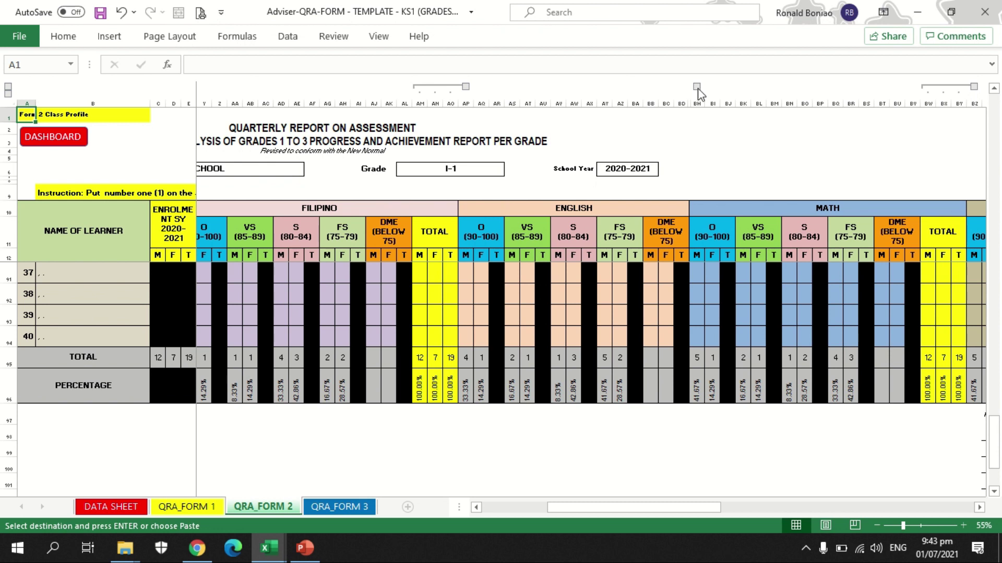
left_click(696, 87)
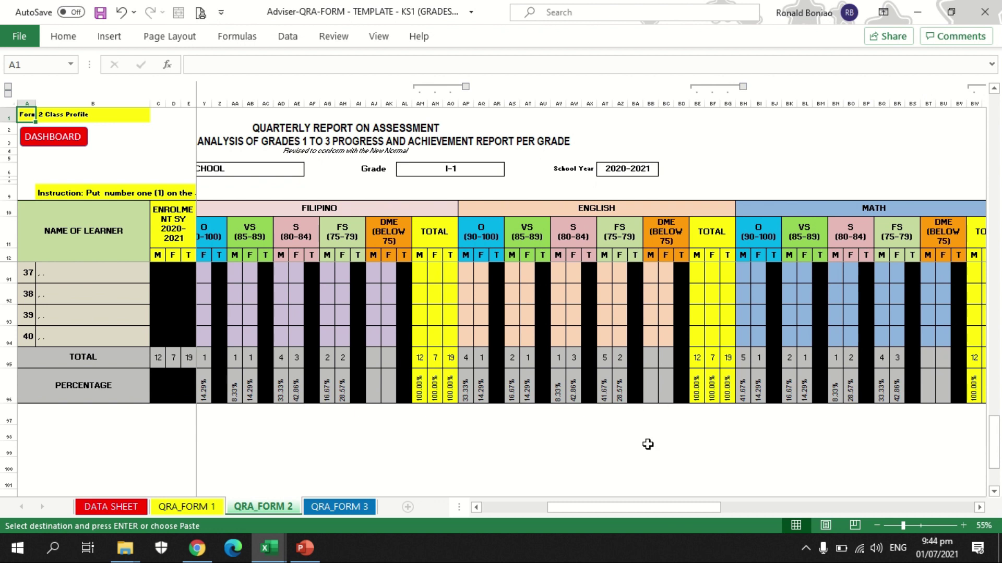
left_click_drag(630, 510, 940, 522)
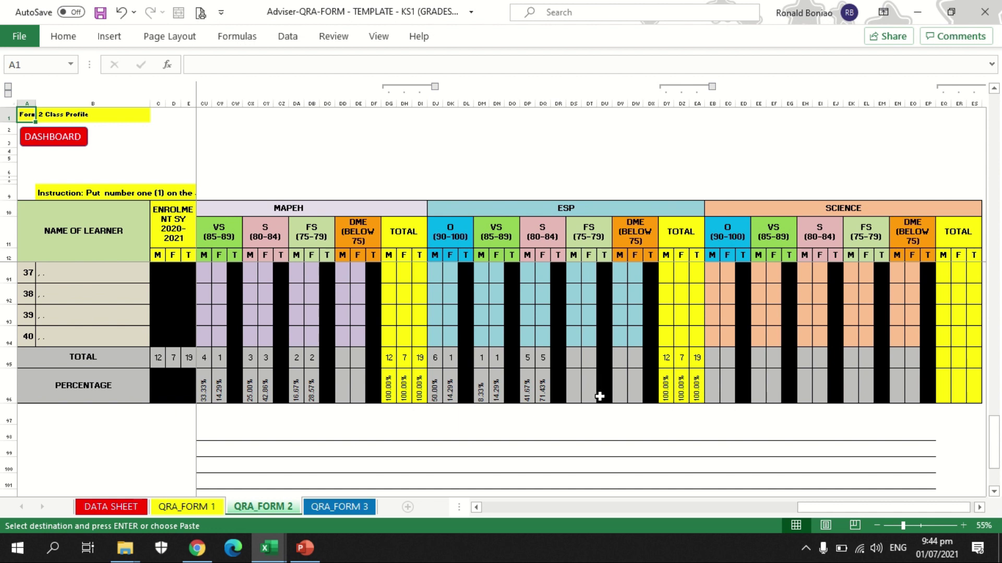
scroll(600, 397, "down", 1)
left_click_drag(831, 506, 691, 513)
left_click_drag(684, 512, 752, 510)
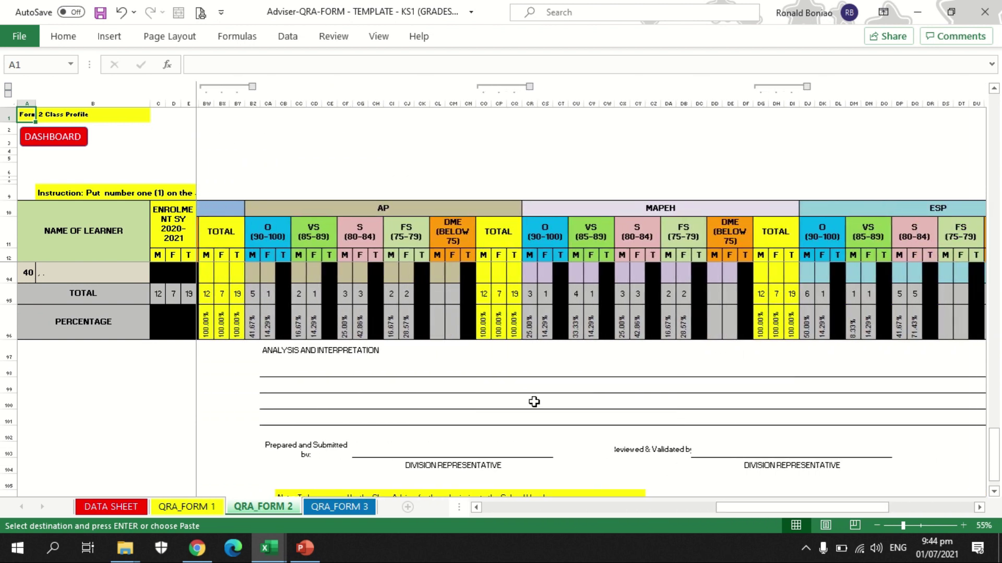
left_click(470, 369)
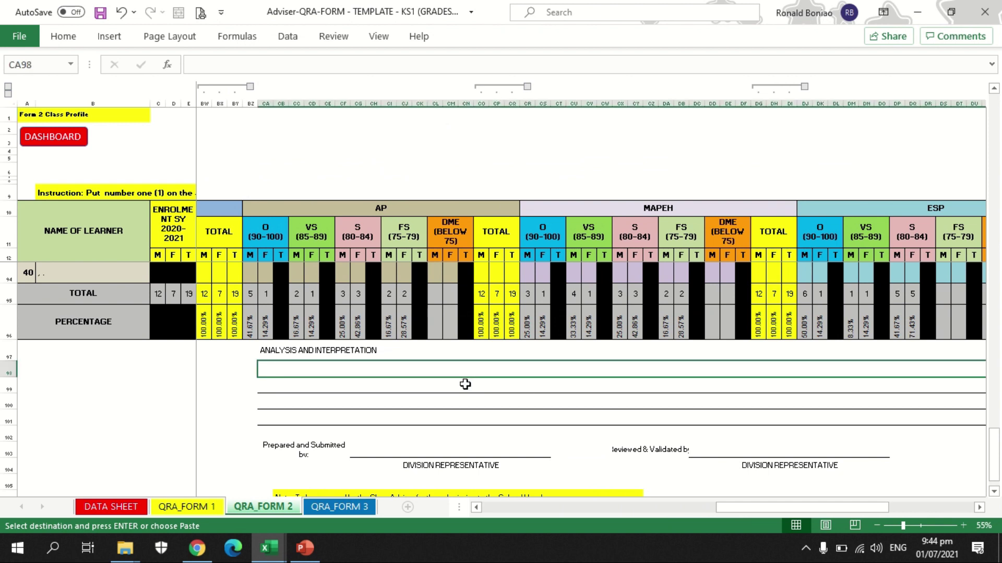
left_click(469, 387)
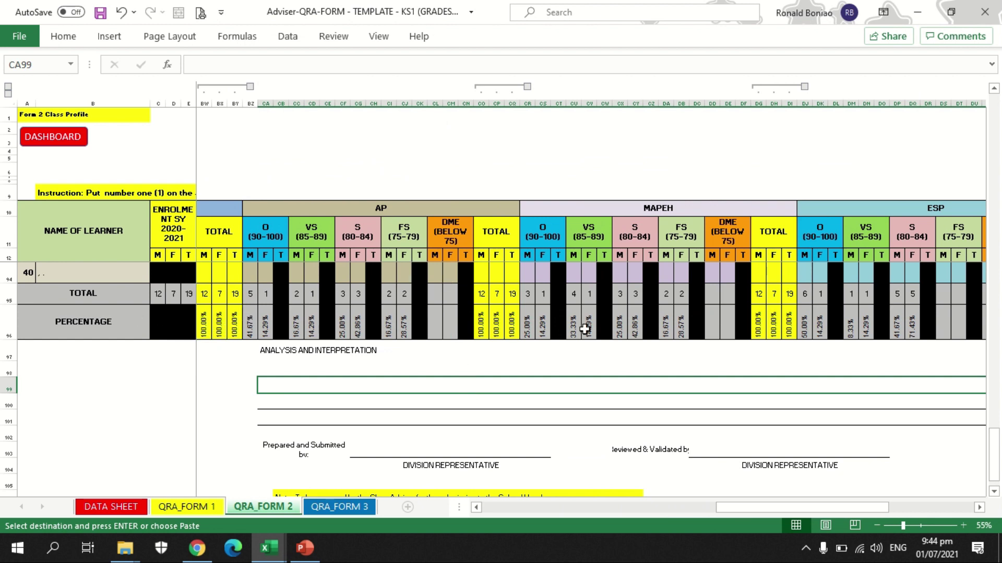
left_click(460, 450)
scroll(459, 450, "down", 1)
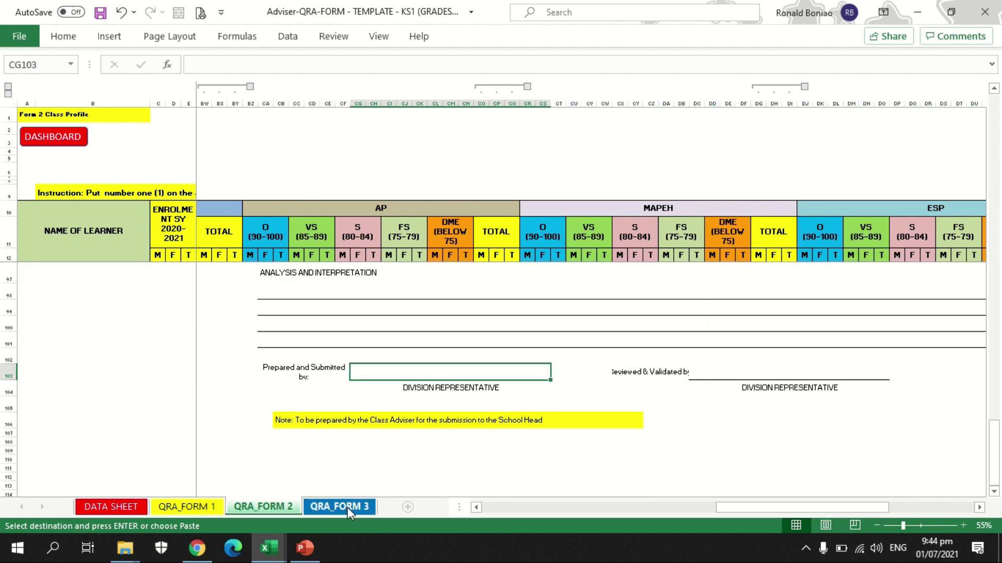
Step: Open the QRA_FORM 3 sheet and scroll across section I-1's subject columns
left_click(346, 507)
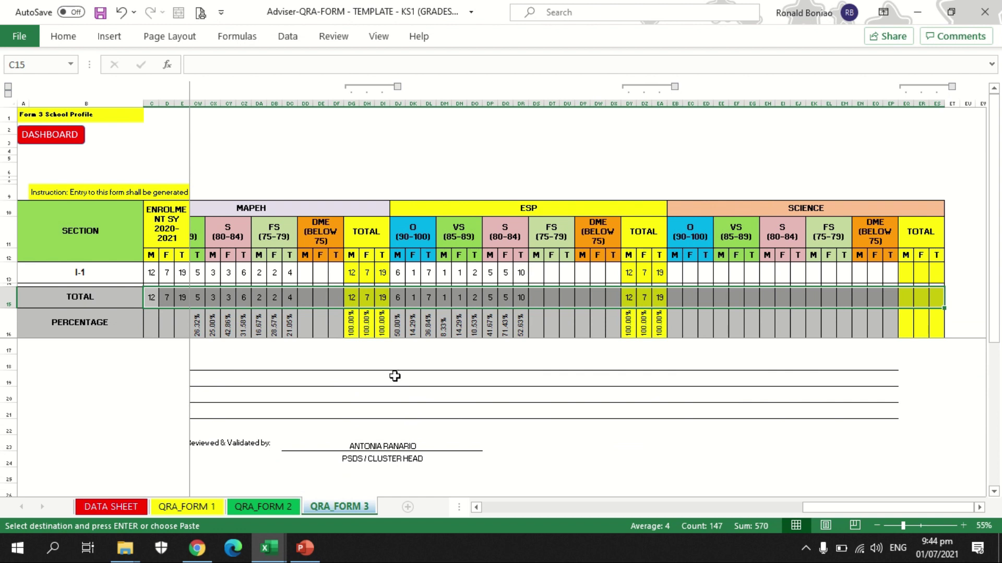
left_click(379, 367)
scroll(457, 413, "left", 10)
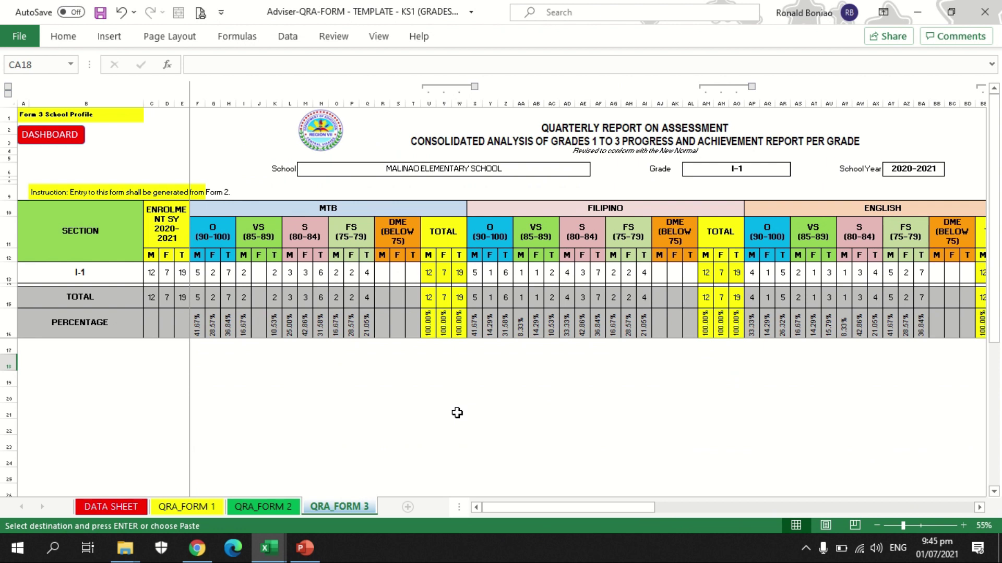
left_click_drag(499, 507, 704, 505)
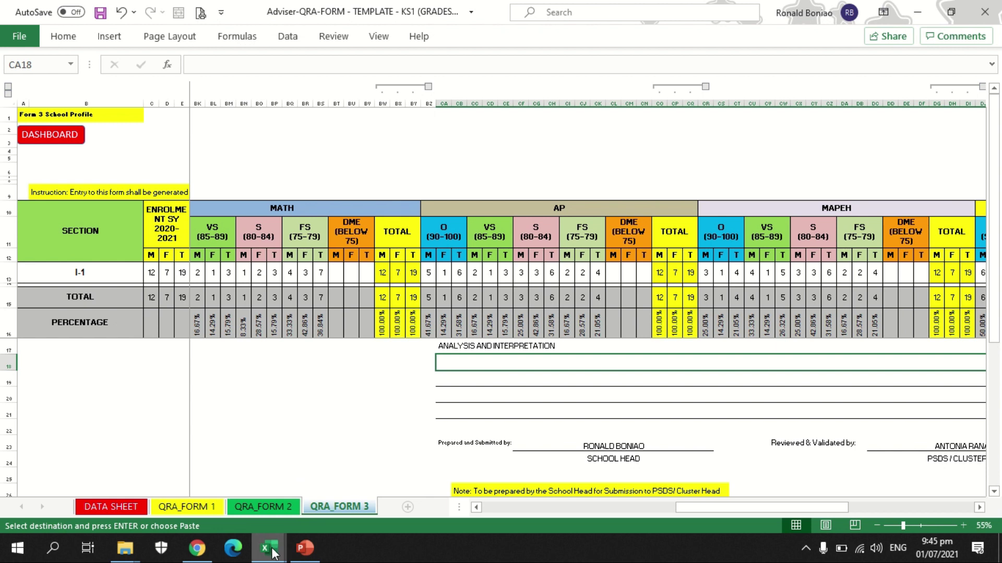
Step: Look at the QRA forms folder, then open the CONSOLIDATION workbook's DATA SHEET
mouse_move(125, 549)
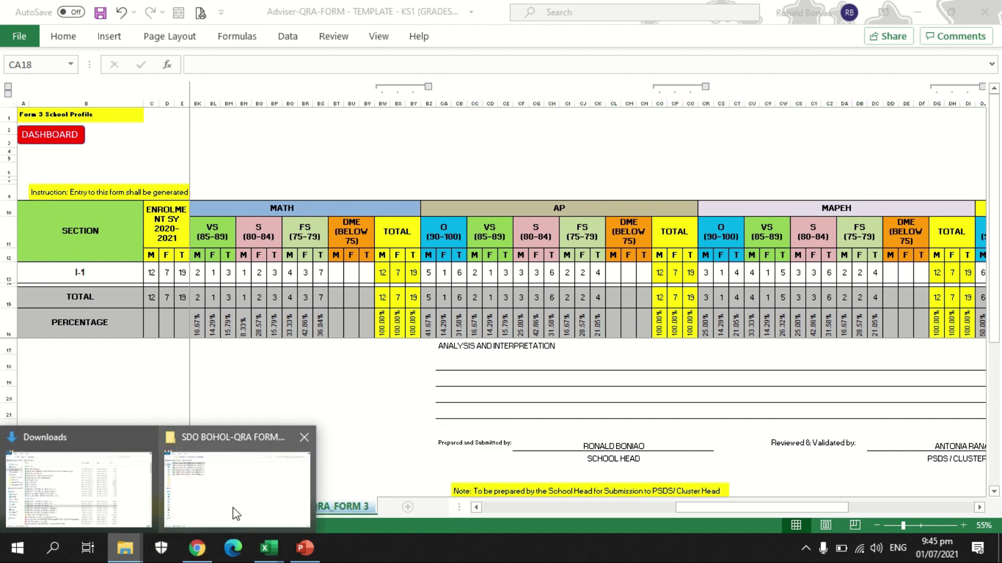
left_click(235, 513)
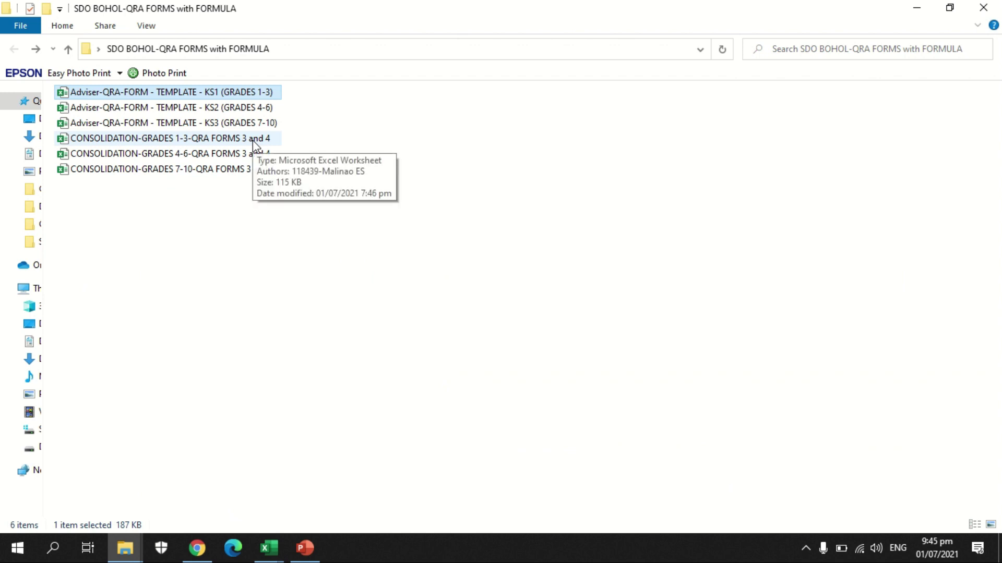
mouse_move(269, 548)
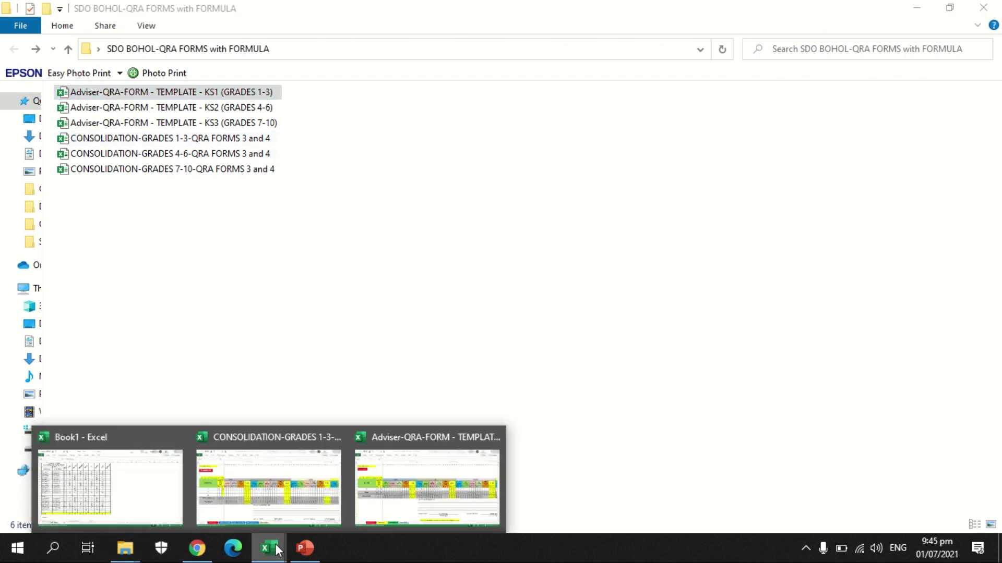
left_click(265, 512)
left_click(110, 507)
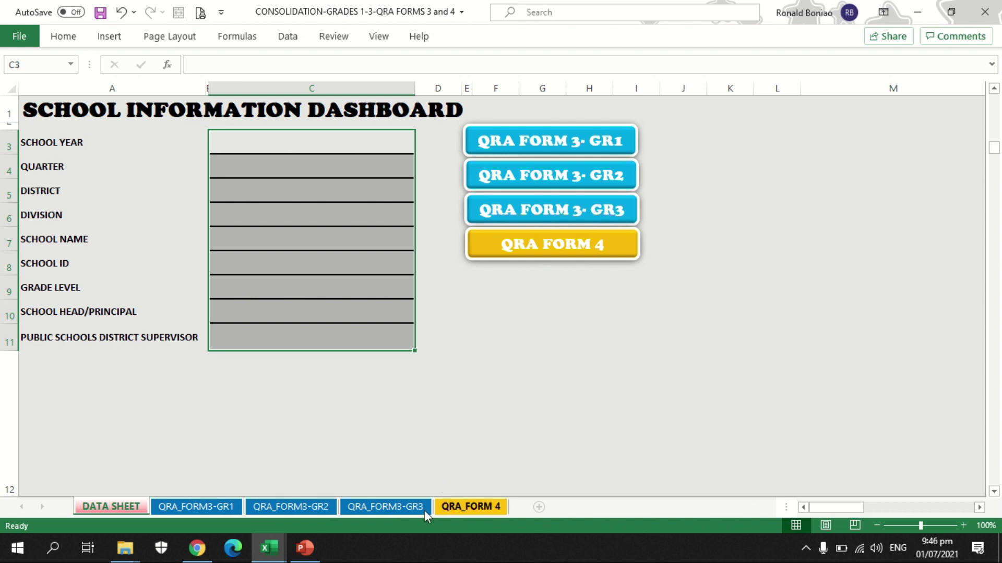
Step: Enter school year 2020-2021 and choose quarter THIRD and district LILA
left_click(293, 143)
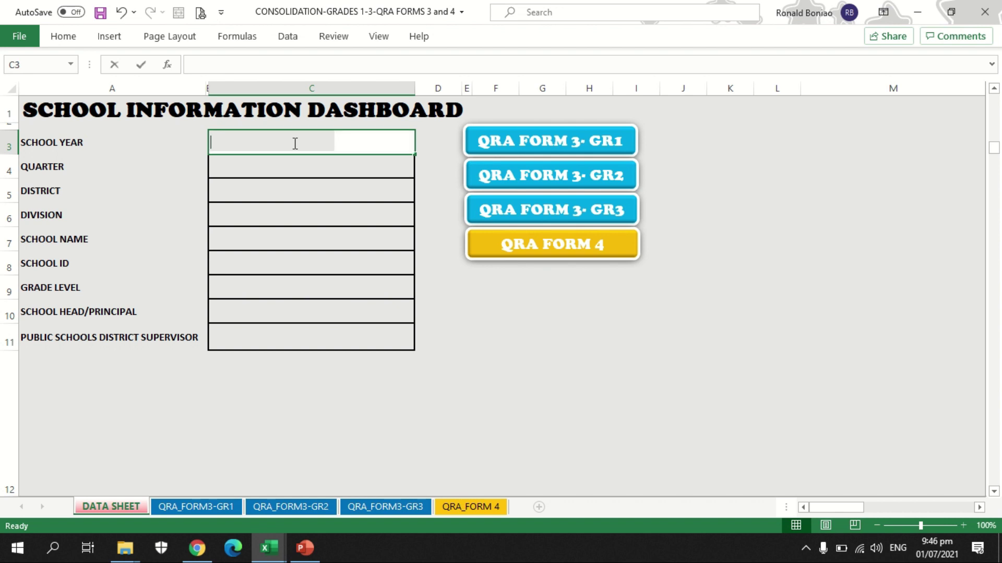
type("2020-2021")
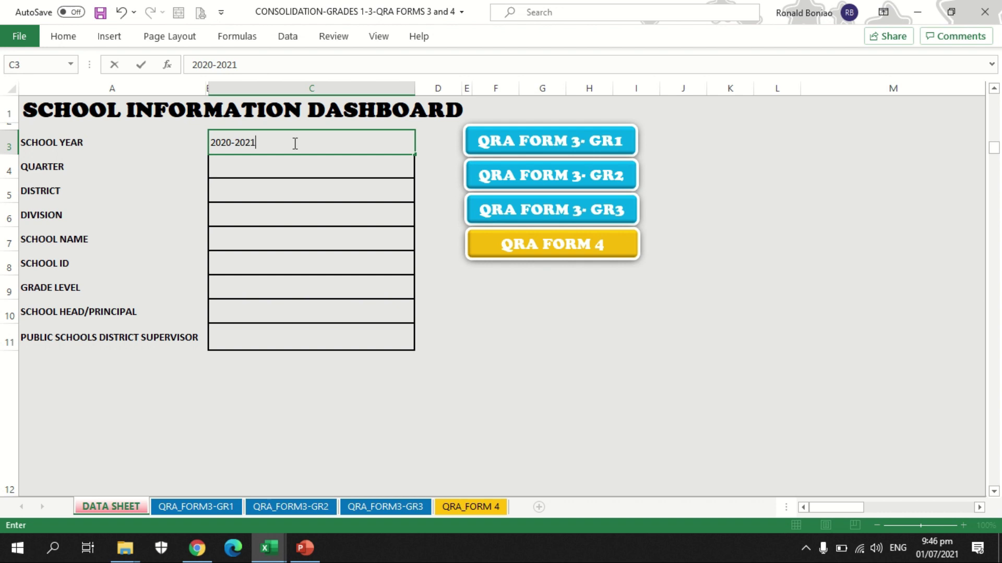
left_click(275, 167)
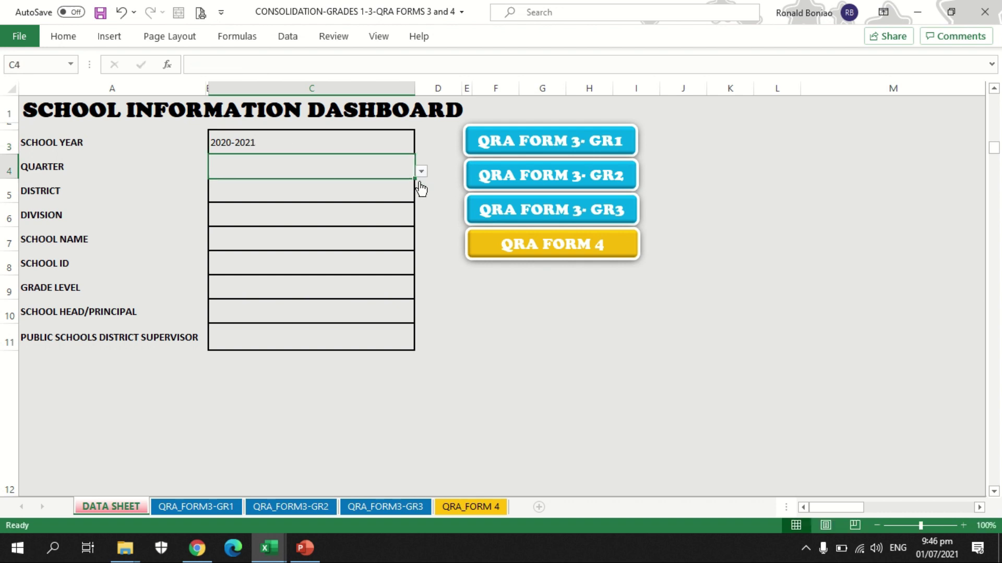
left_click(421, 172)
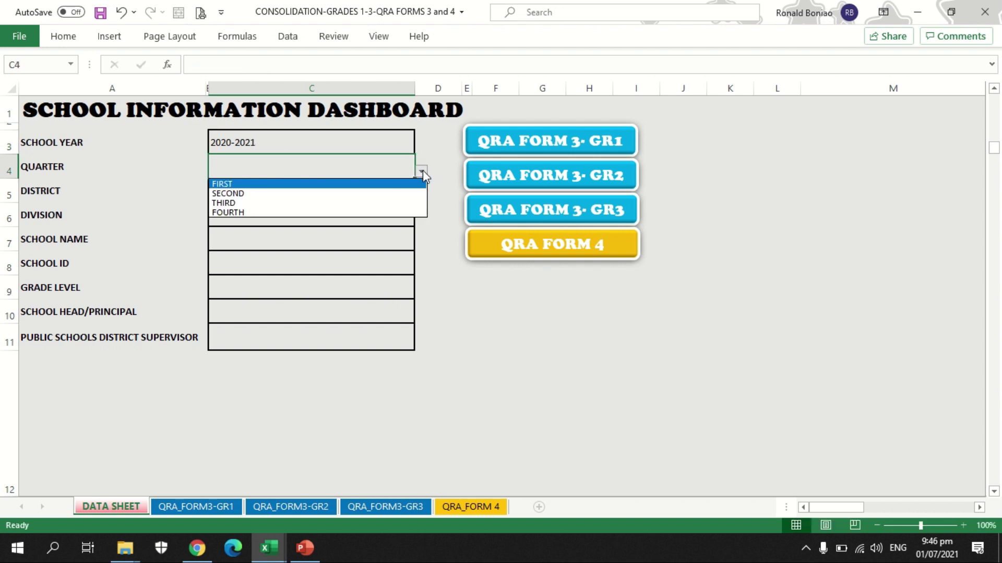
left_click(316, 207)
left_click(293, 191)
left_click(421, 197)
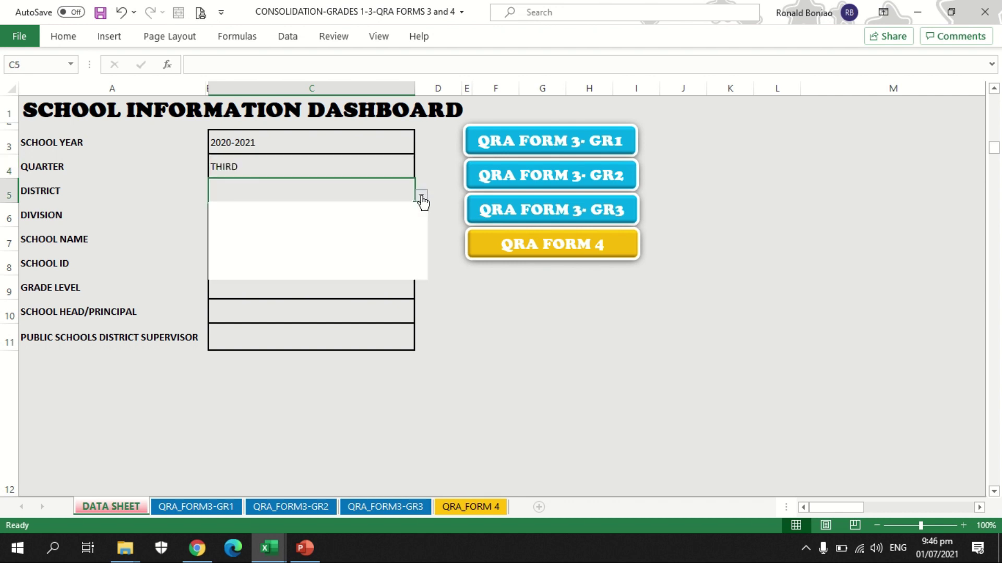
left_click_drag(423, 222, 423, 250)
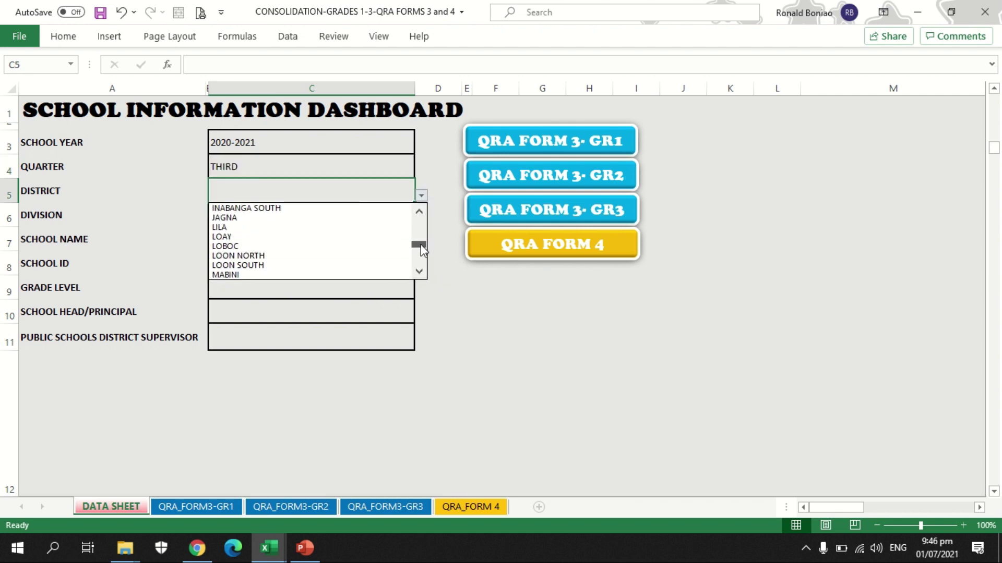
left_click(358, 227)
Step: Enter division BOHOL, school name MALINAO ELEMENTARY SCHOOL and the school ID
left_click(326, 217)
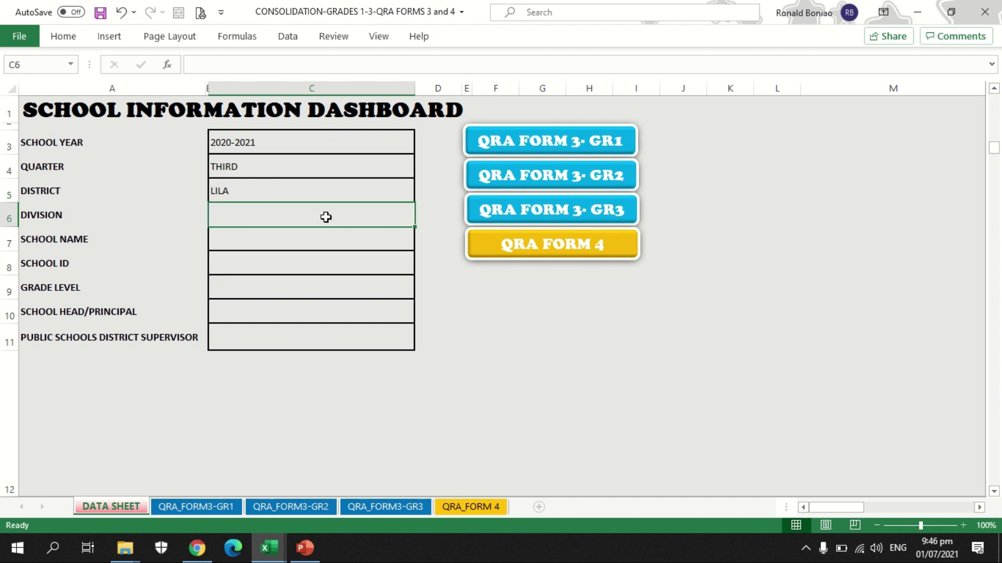
type("BOHOL")
key("Return")
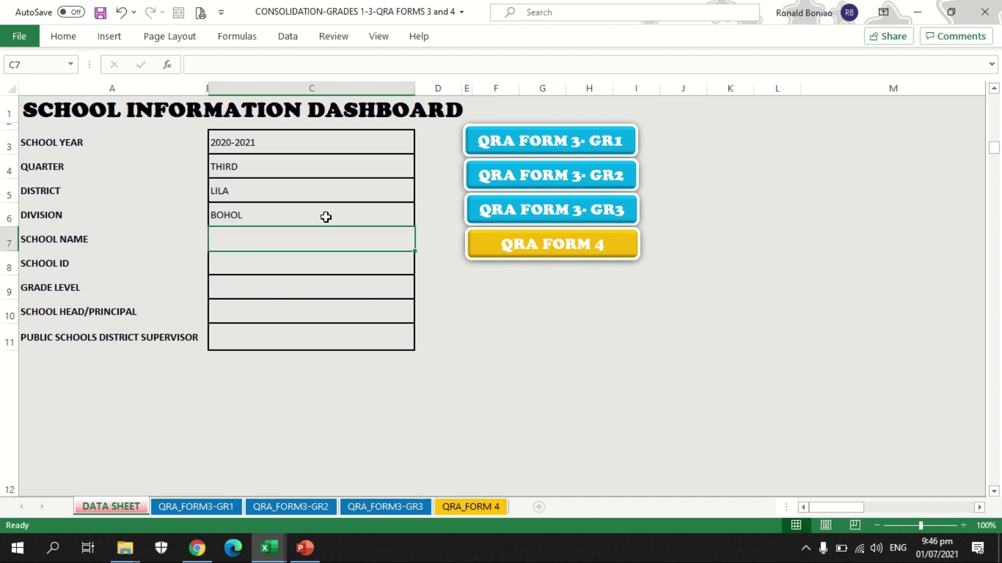
type("MALINAO ")
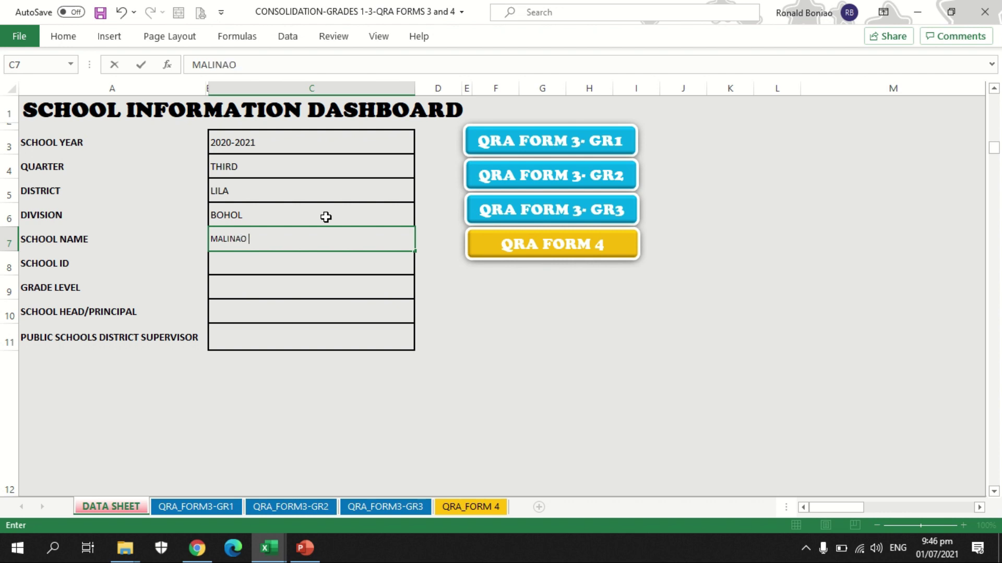
type("ELEMENTARY SCHOOL")
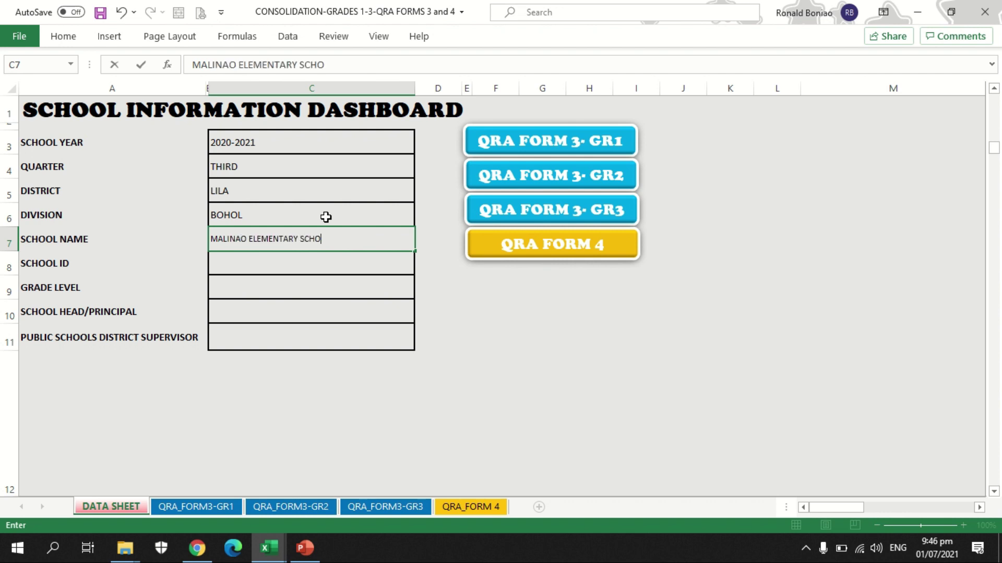
key("Return")
type("100")
key("BackSpace")
key("BackSpace")
type("18439")
key("Return")
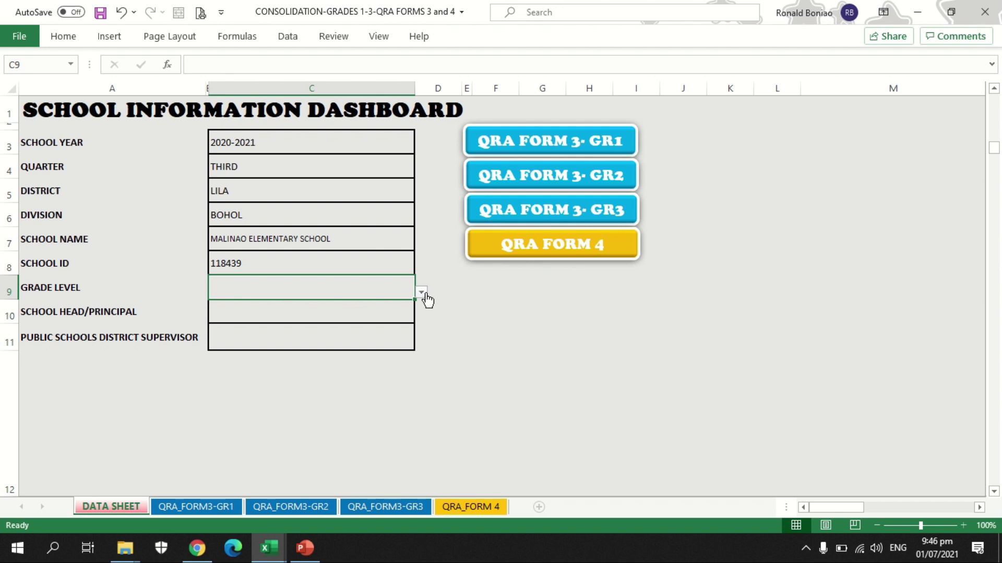
Step: Choose grade level I-III and enter the school head and district supervisor names
left_click(420, 292)
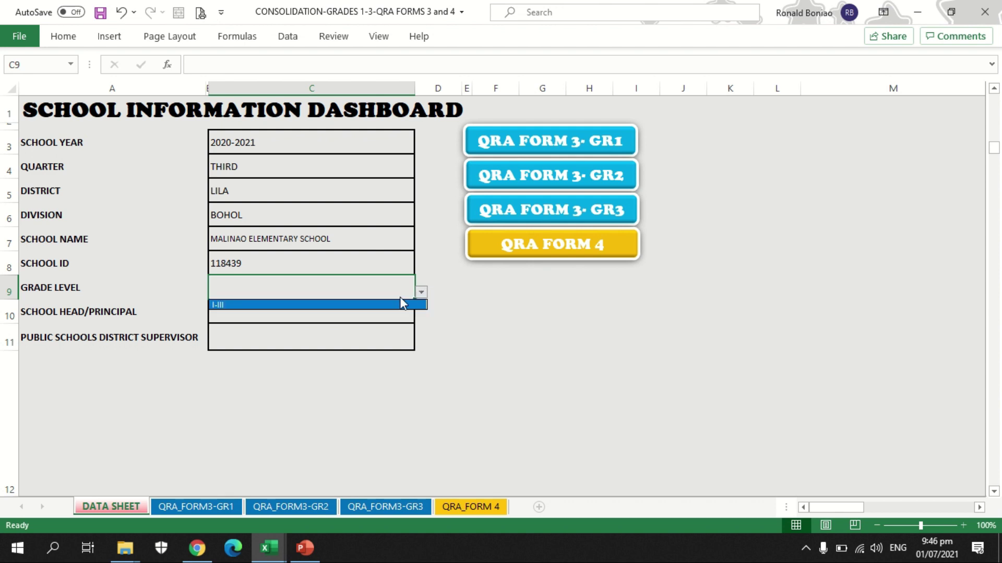
left_click(354, 305)
left_click(324, 308)
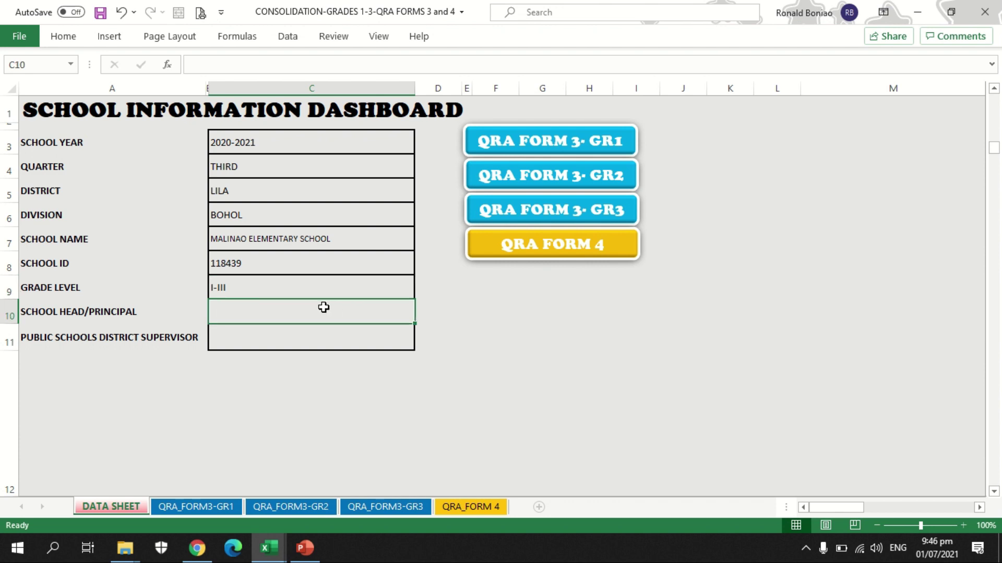
key("Return")
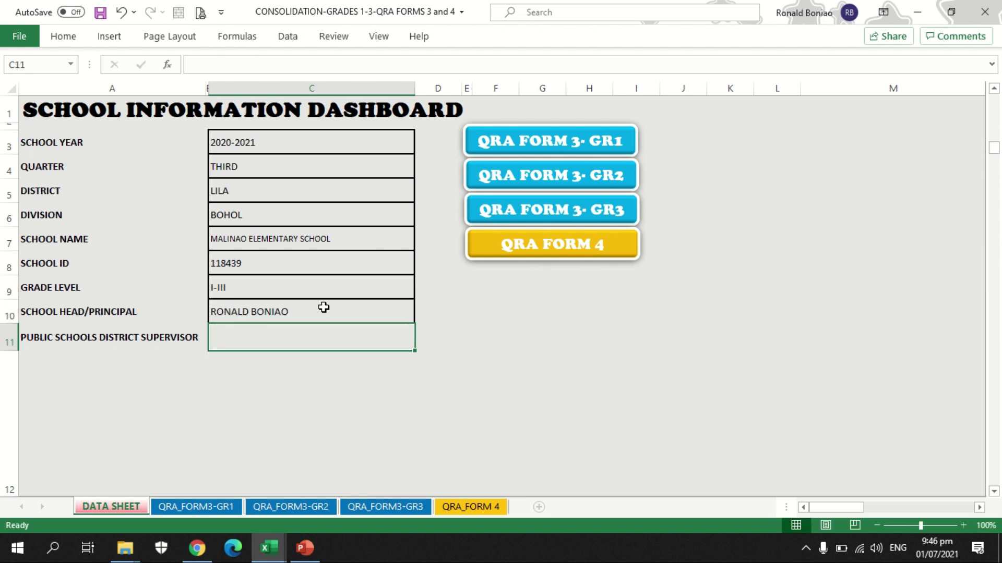
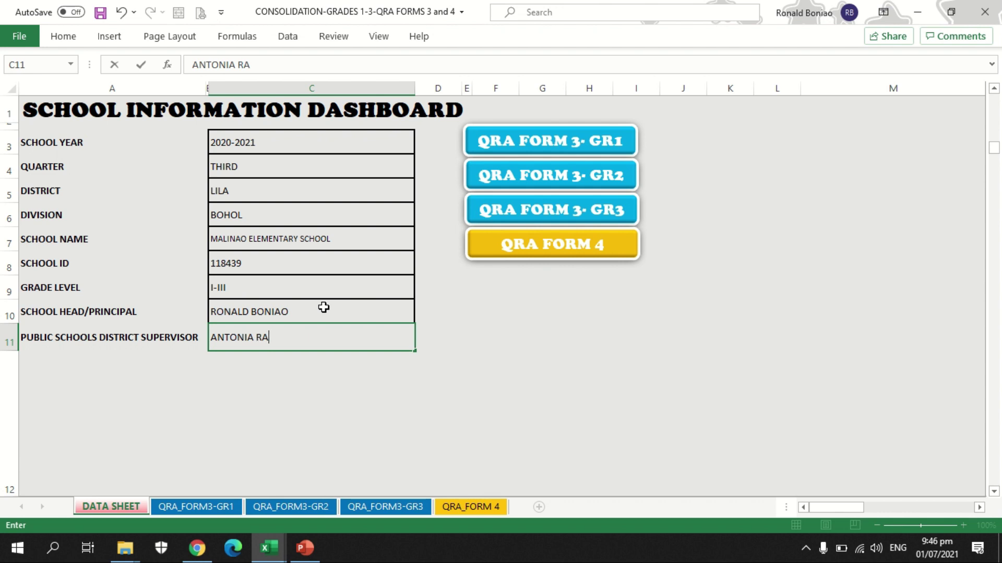
key("Return")
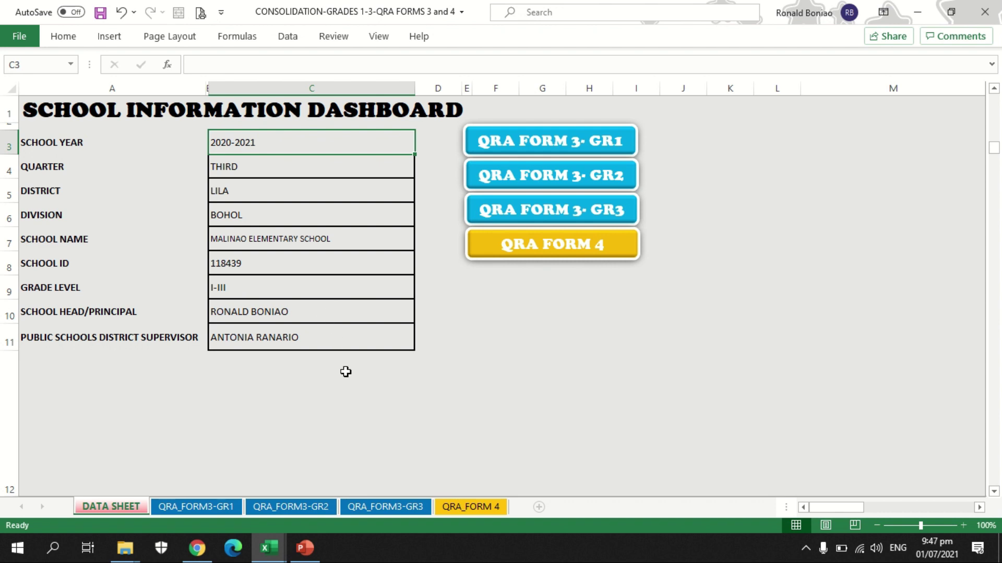
Step: Copy the adviser's QRA_FORM 3 TOTAL row C15:ES15, then return to the consolidation's QRA_FORM3-GR1 sheet
left_click(227, 509)
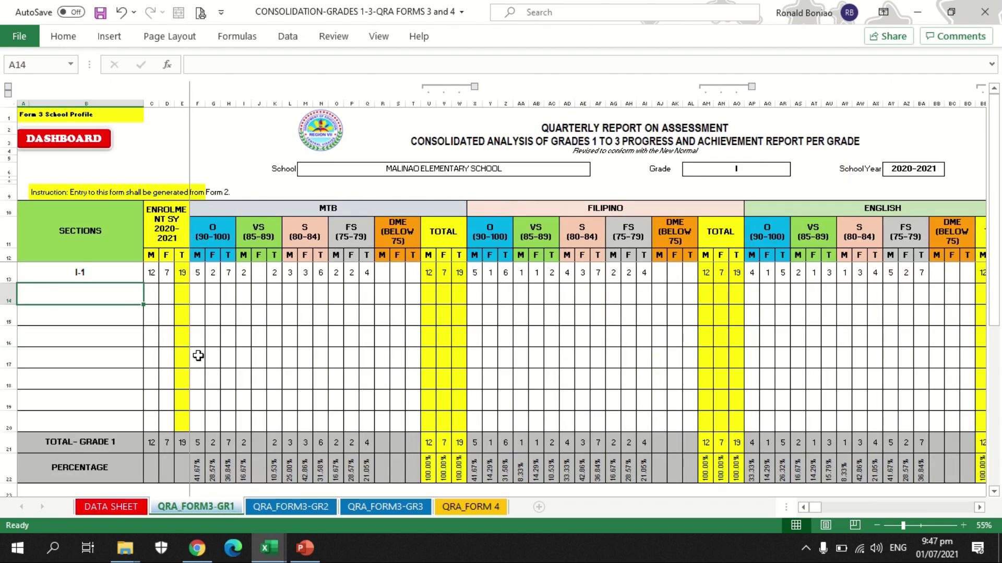
left_click_drag(828, 508, 809, 507)
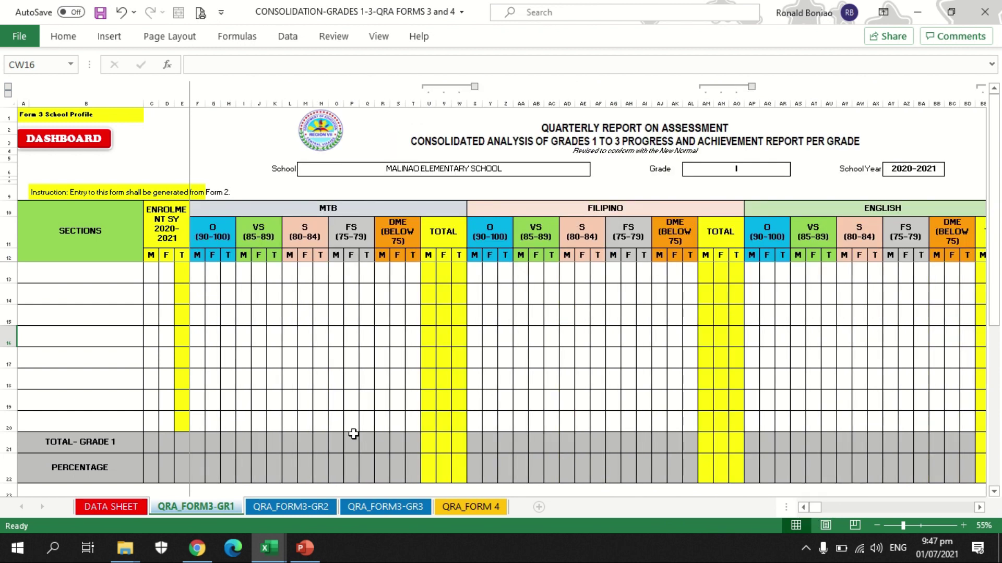
left_click(275, 554)
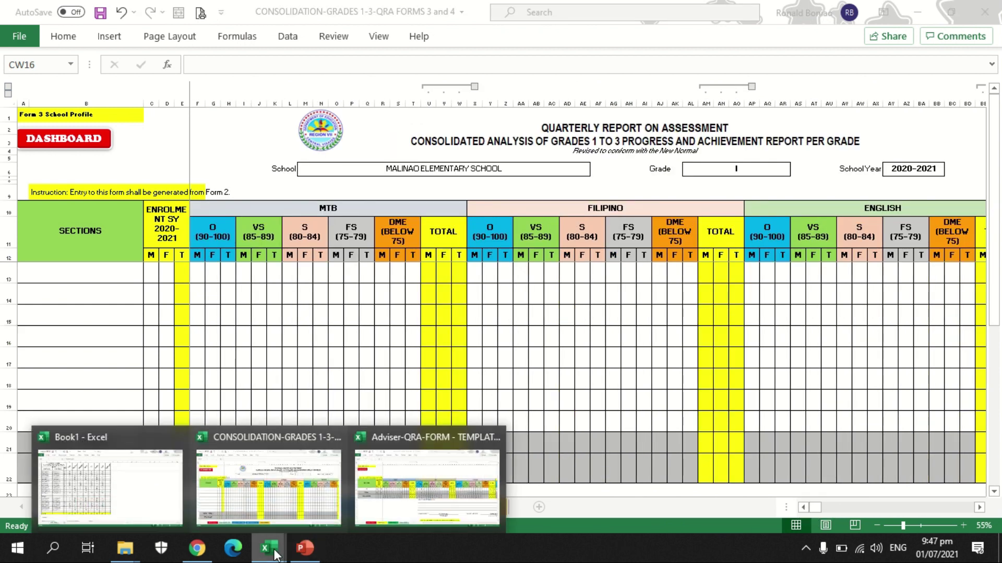
left_click(432, 486)
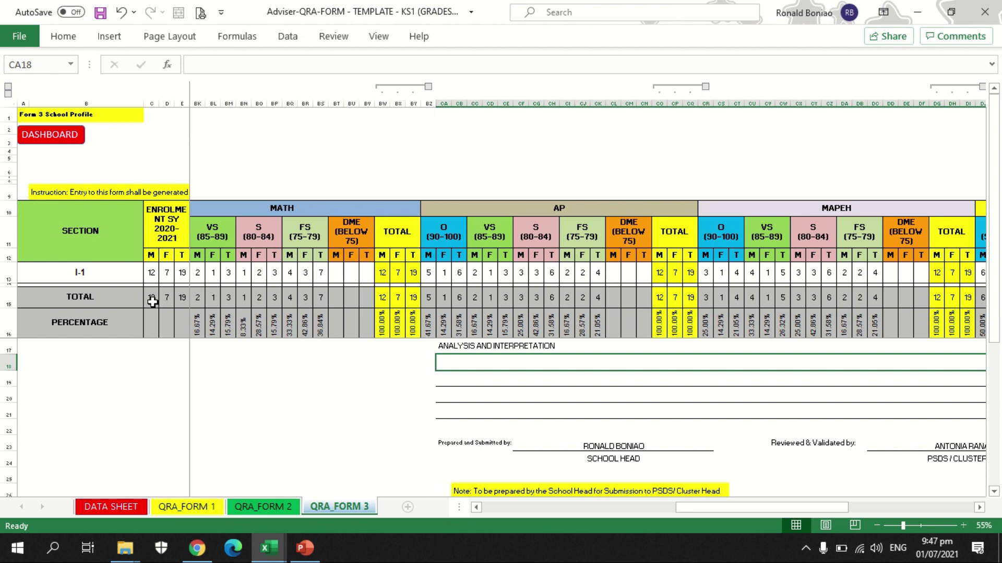
left_click_drag(152, 299, 952, 297)
key("ctrl+c")
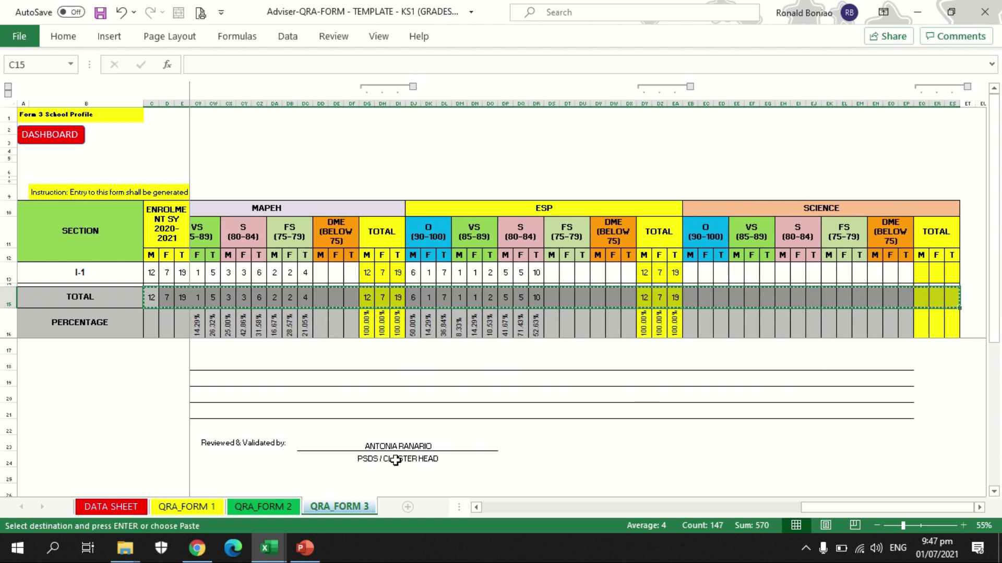
left_click(274, 540)
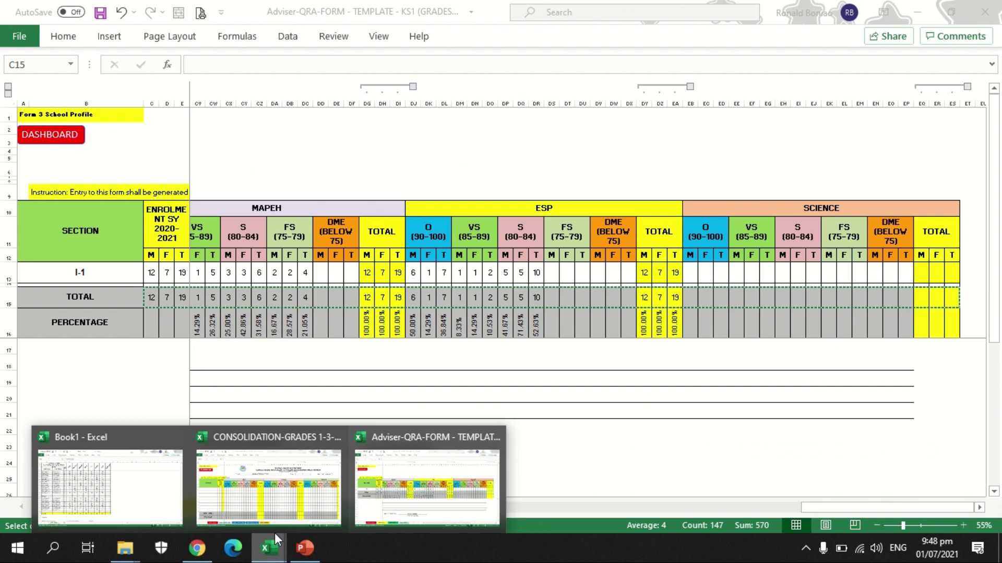
left_click(258, 478)
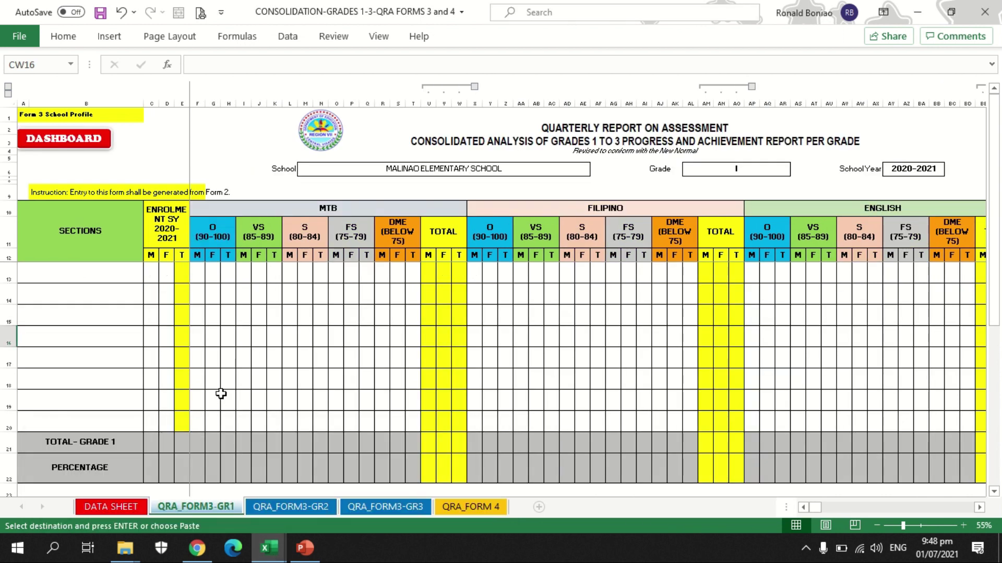
Step: Paste the copied totals as values into C13 and label the row I-1 in A13
left_click(154, 275)
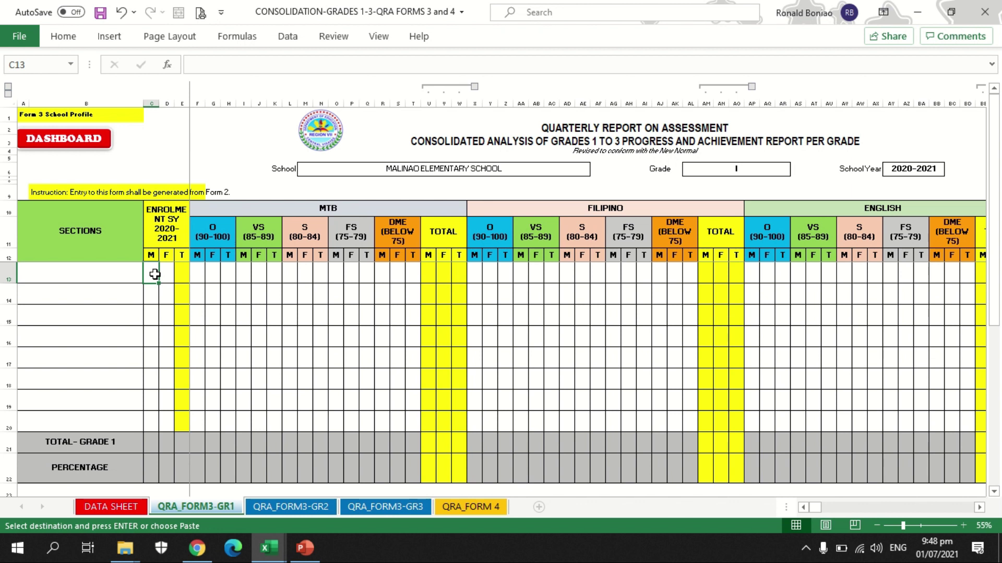
right_click(151, 277)
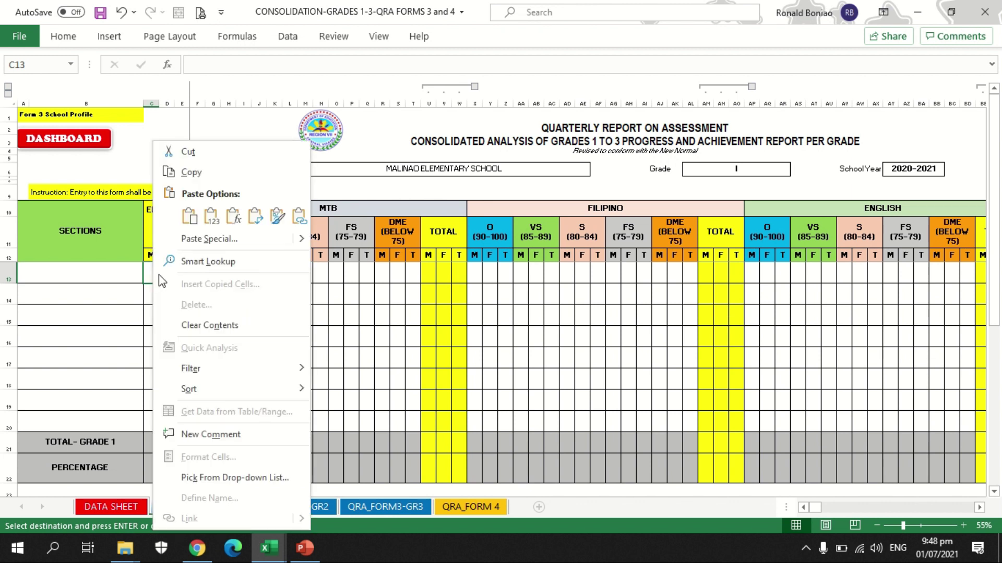
left_click(211, 216)
left_click(215, 223)
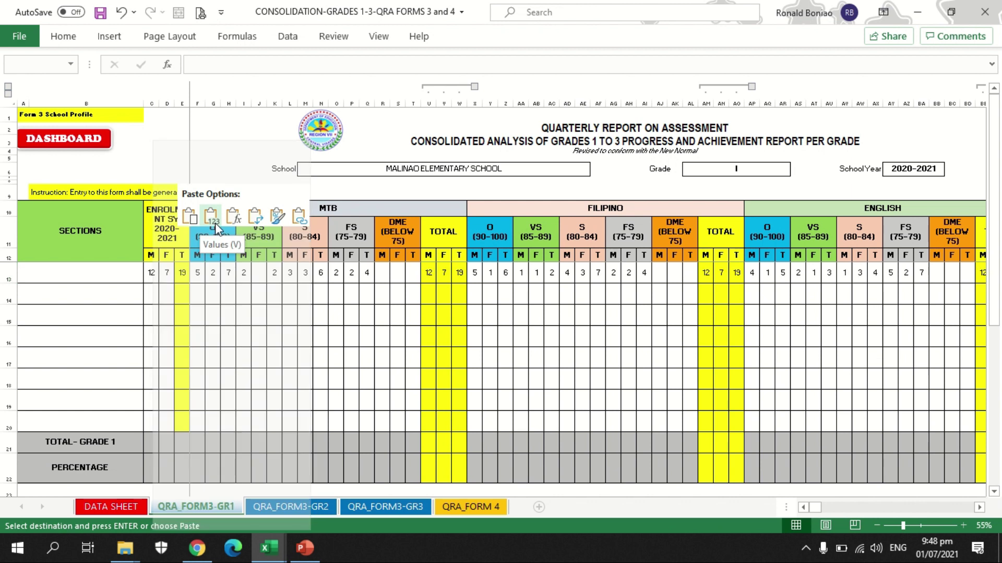
left_click(93, 274)
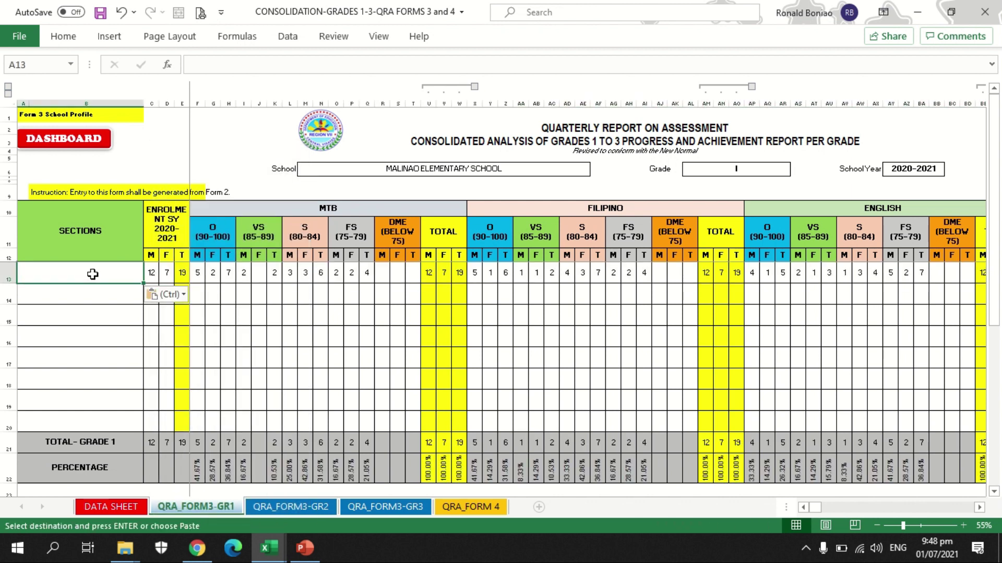
key("Return")
type("I-1")
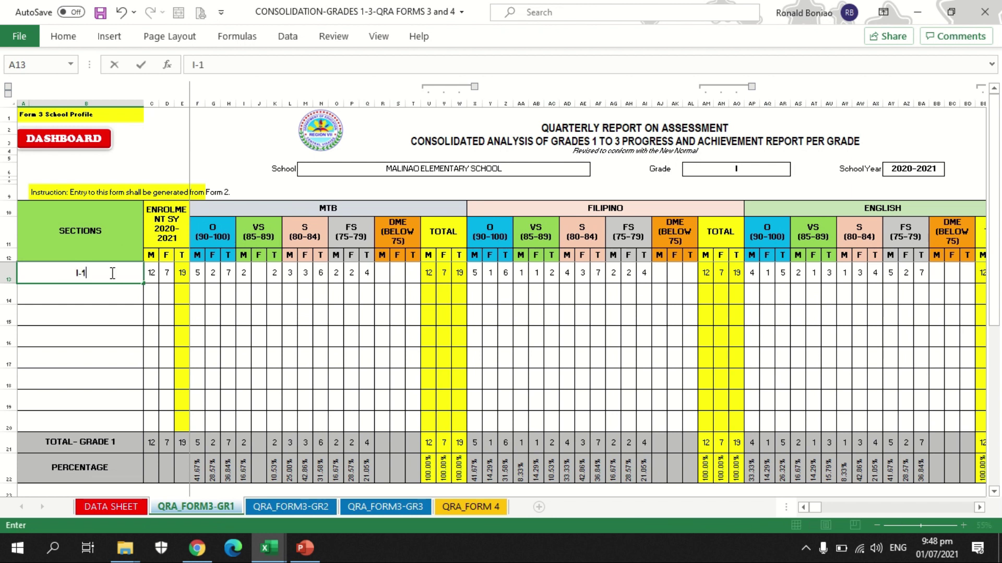
key("Return")
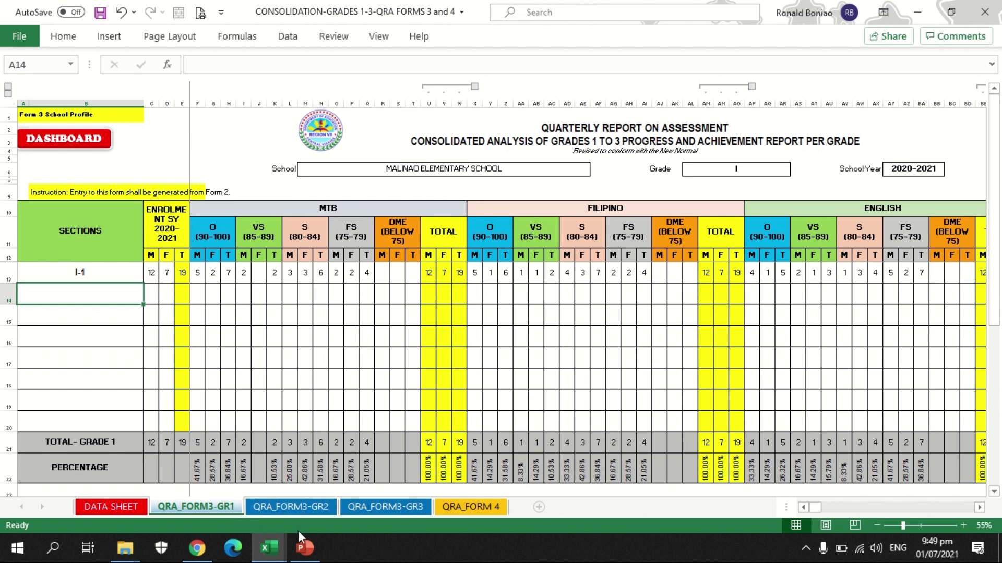
Step: Compare the Grade 3 and Grade 1 Form 3 sheets with QRA_FORM 4 to verify Grade I proficiency counts carried over
left_click(393, 511)
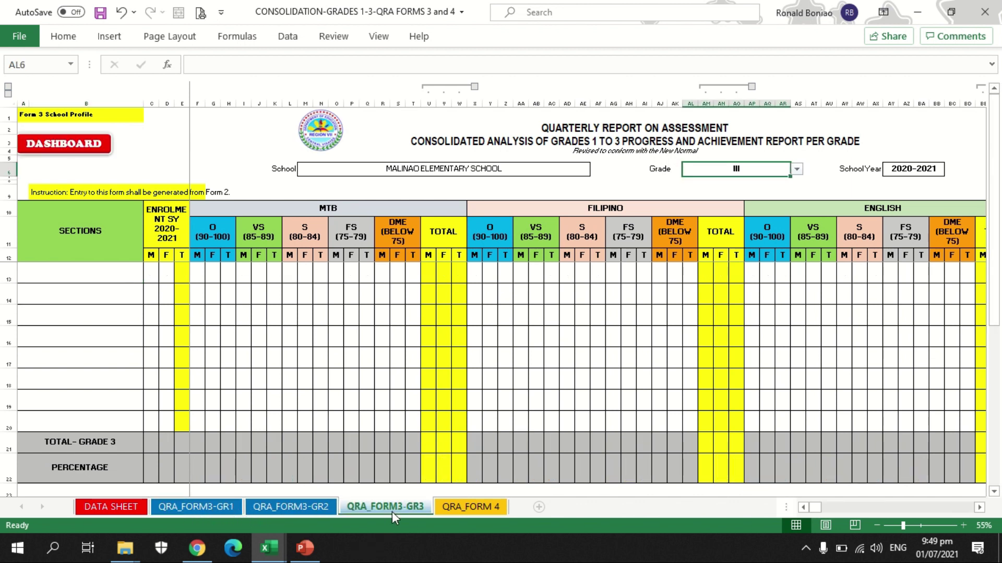
left_click(471, 508)
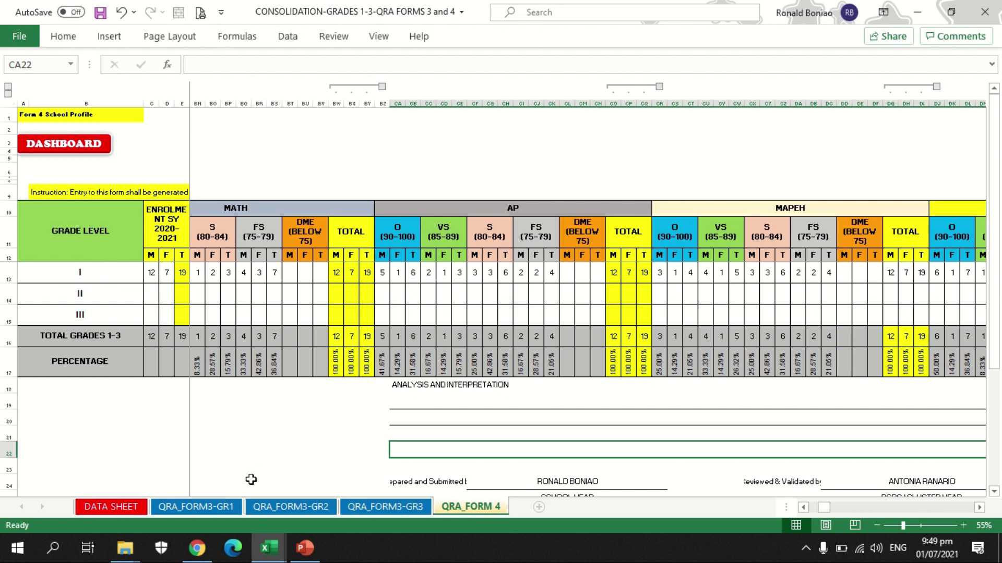
left_click(228, 508)
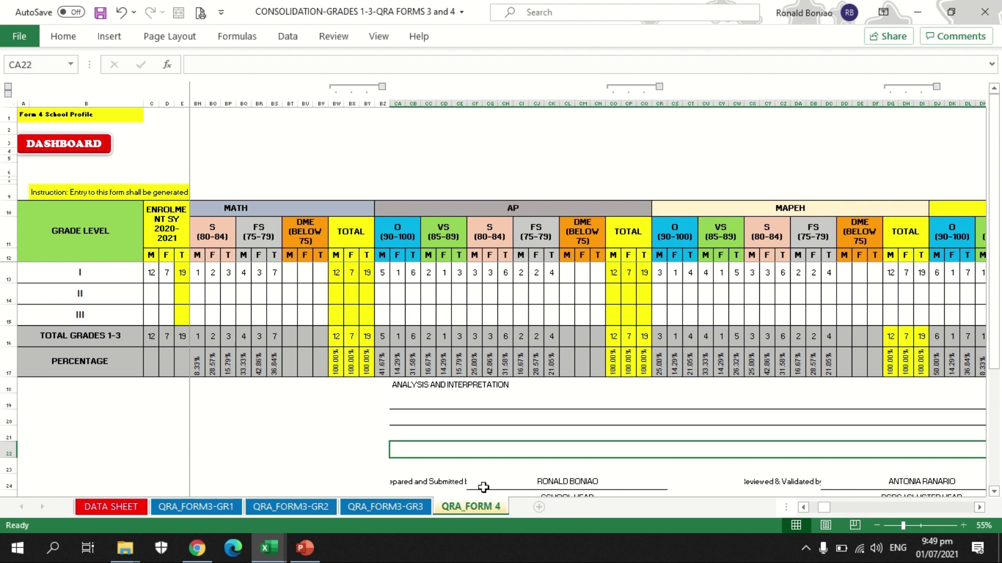
left_click(464, 509)
left_click(447, 403)
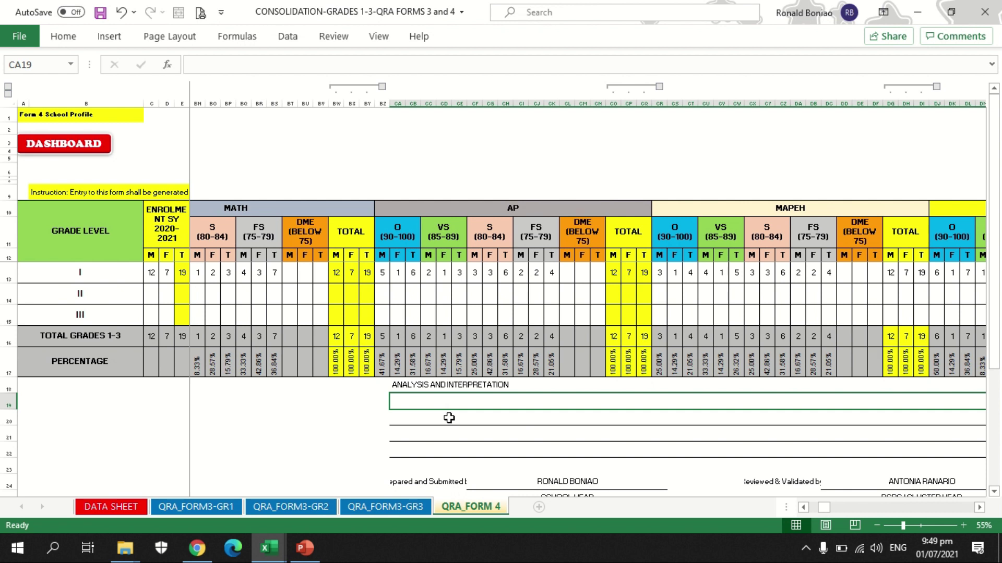
left_click(449, 418)
left_click(455, 437)
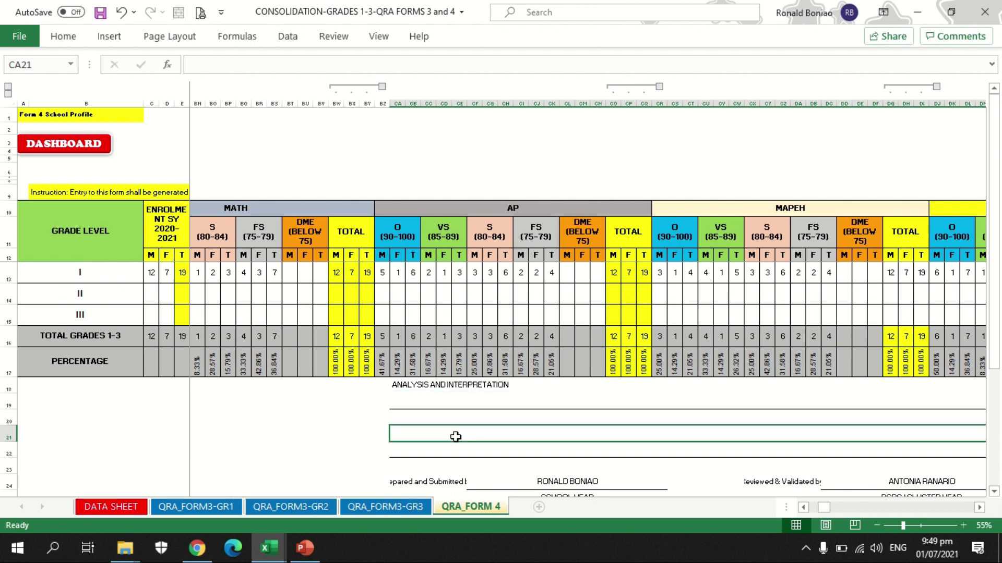
left_click(455, 452)
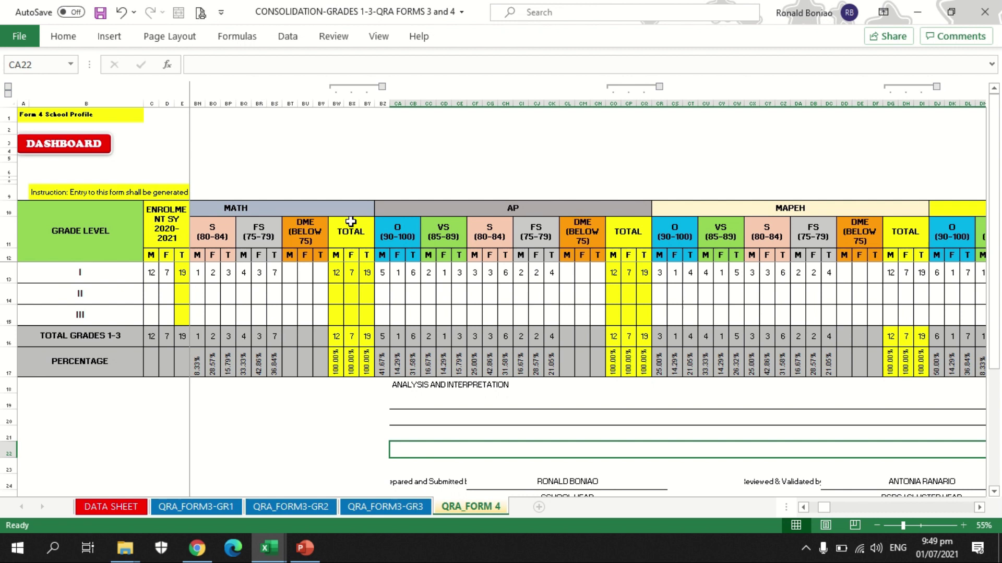
left_click(331, 84)
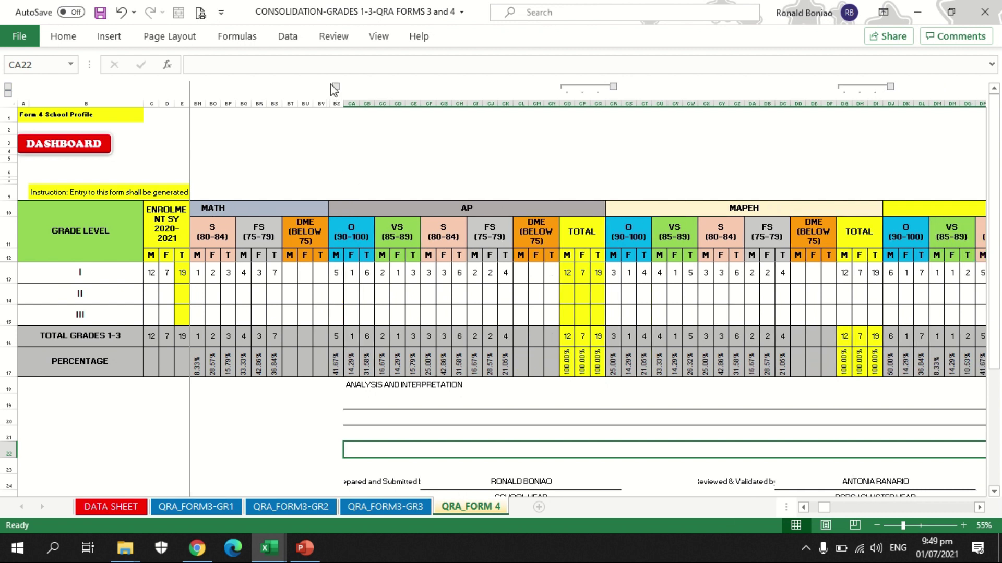
left_click(336, 87)
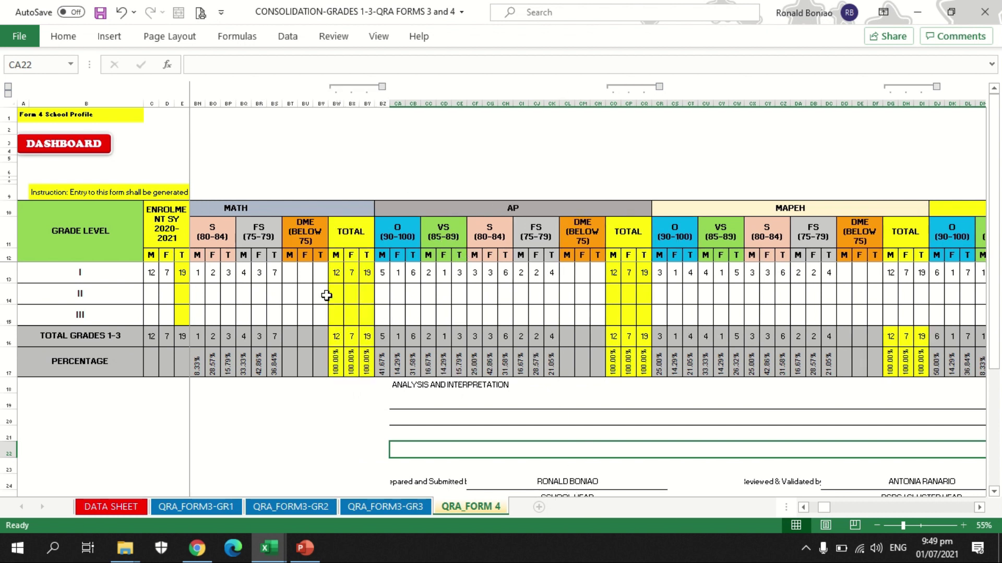
left_click_drag(826, 508, 818, 509)
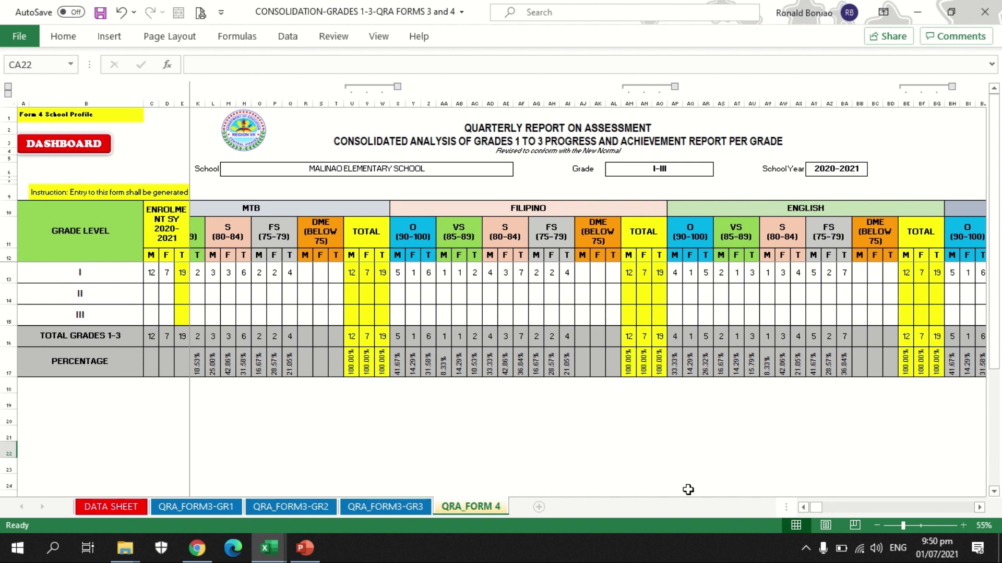
left_click(805, 508)
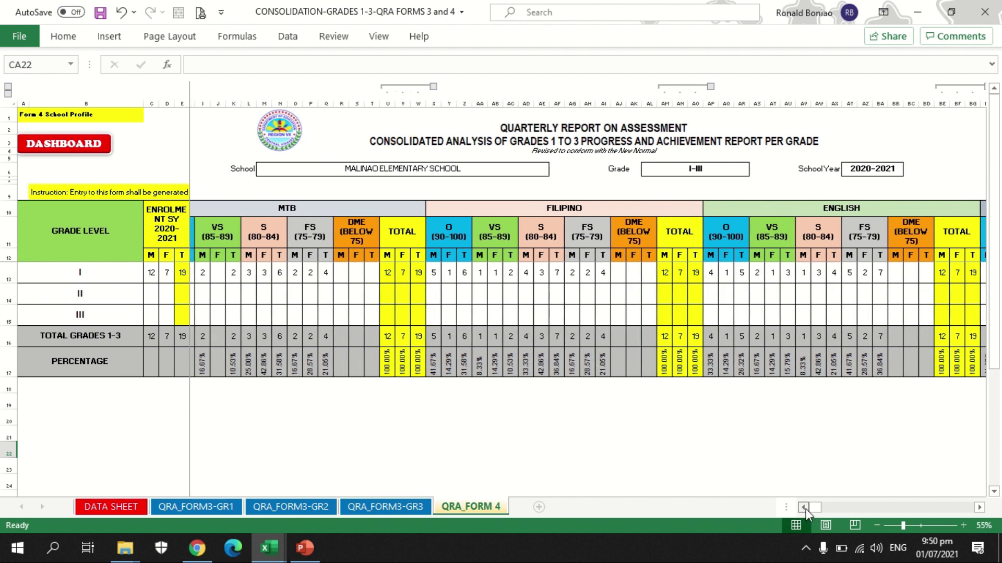
left_click(806, 509)
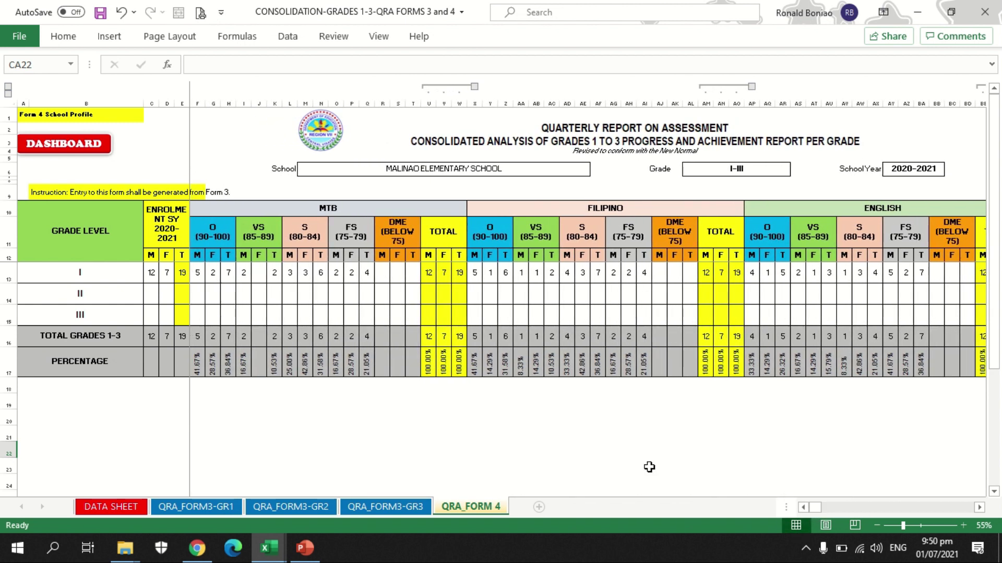